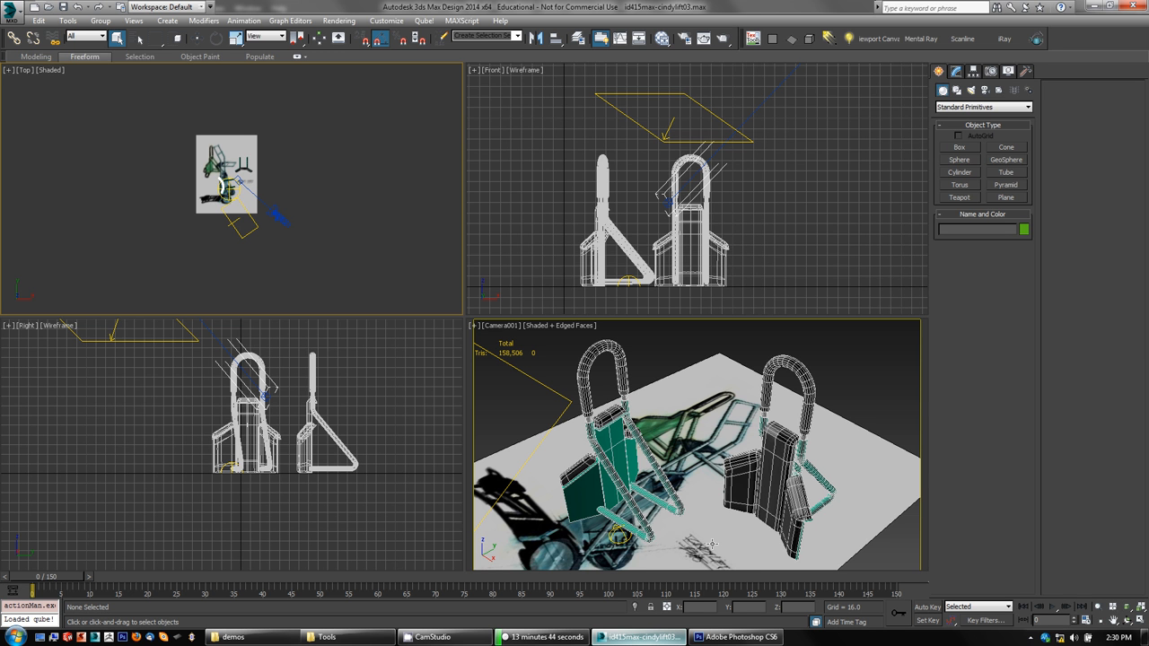
Switch to Photoshop and open the recent file cindylift-animated-texture.psd.
{"action": "left_click", "coordinate": [724, 639]}
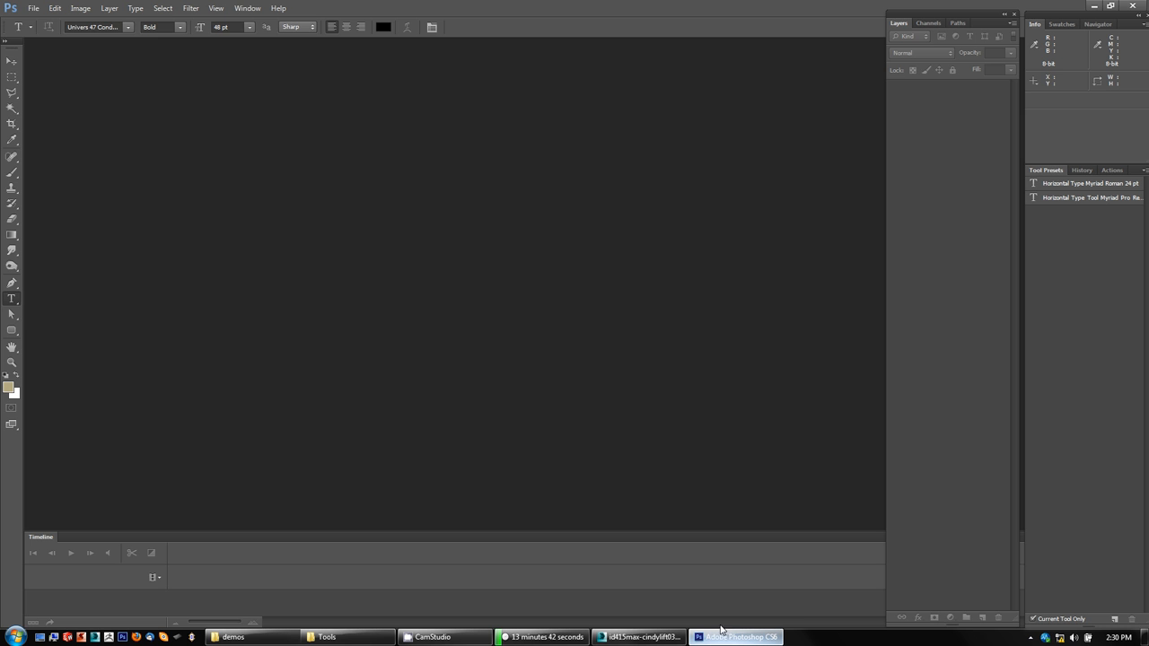
{"action": "left_click", "coordinate": [33, 9]}
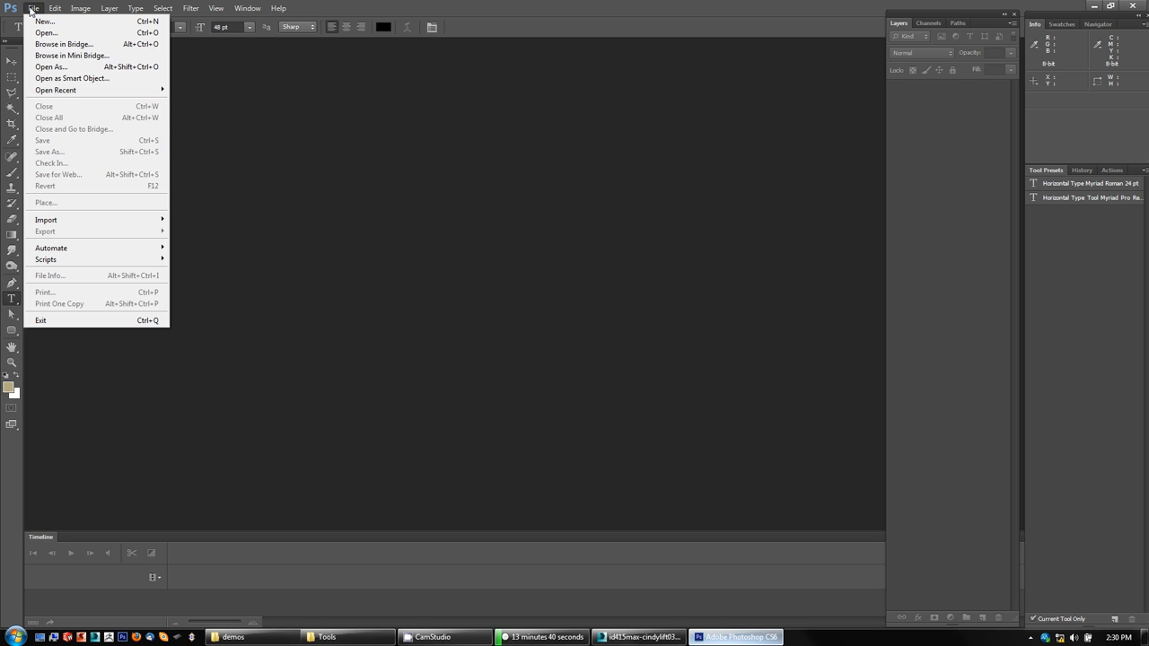
{"action": "mouse_move", "coordinate": [49, 92]}
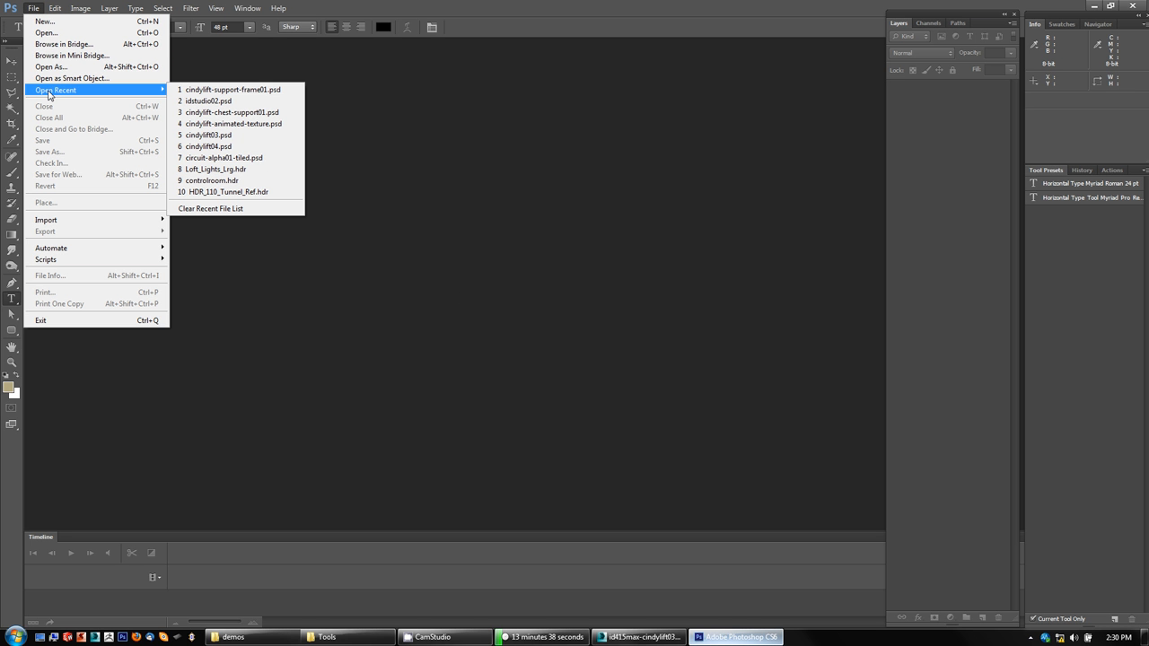
{"action": "left_click", "coordinate": [253, 123]}
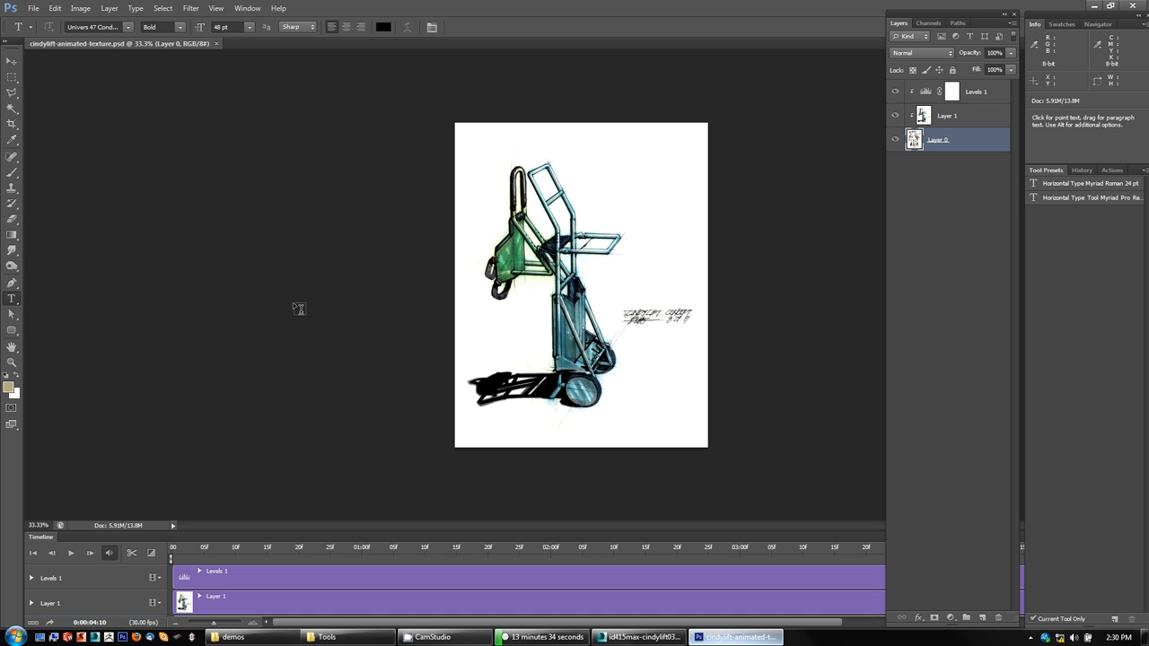
Toggle Layer 1's visibility off and on to compare its sketch with the one on Layer 0.
{"action": "left_click", "coordinate": [895, 116]}
{"action": "left_click", "coordinate": [895, 116]}
{"action": "left_click", "coordinate": [895, 116]}
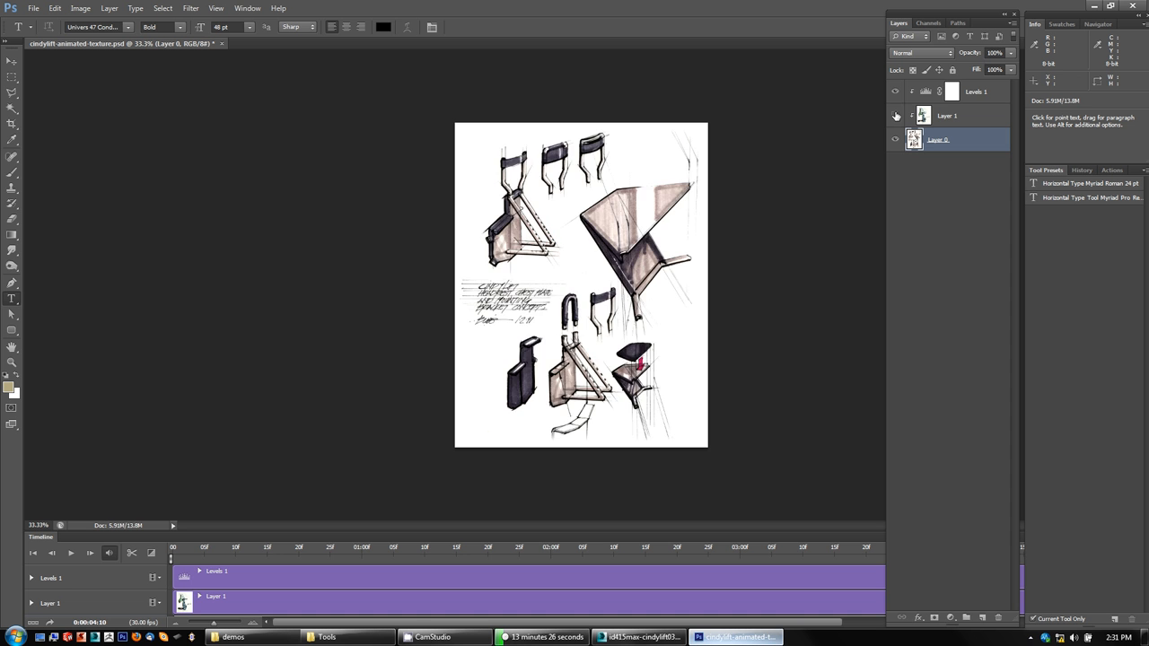
{"action": "left_click", "coordinate": [895, 116]}
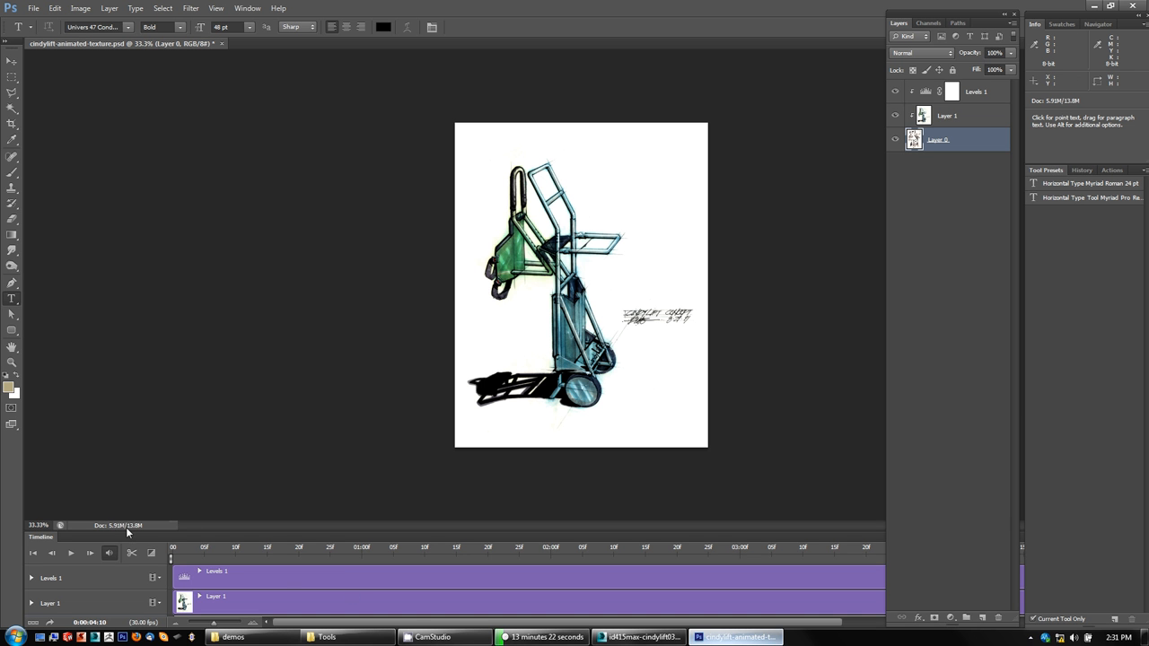
{"action": "left_click", "coordinate": [249, 8]}
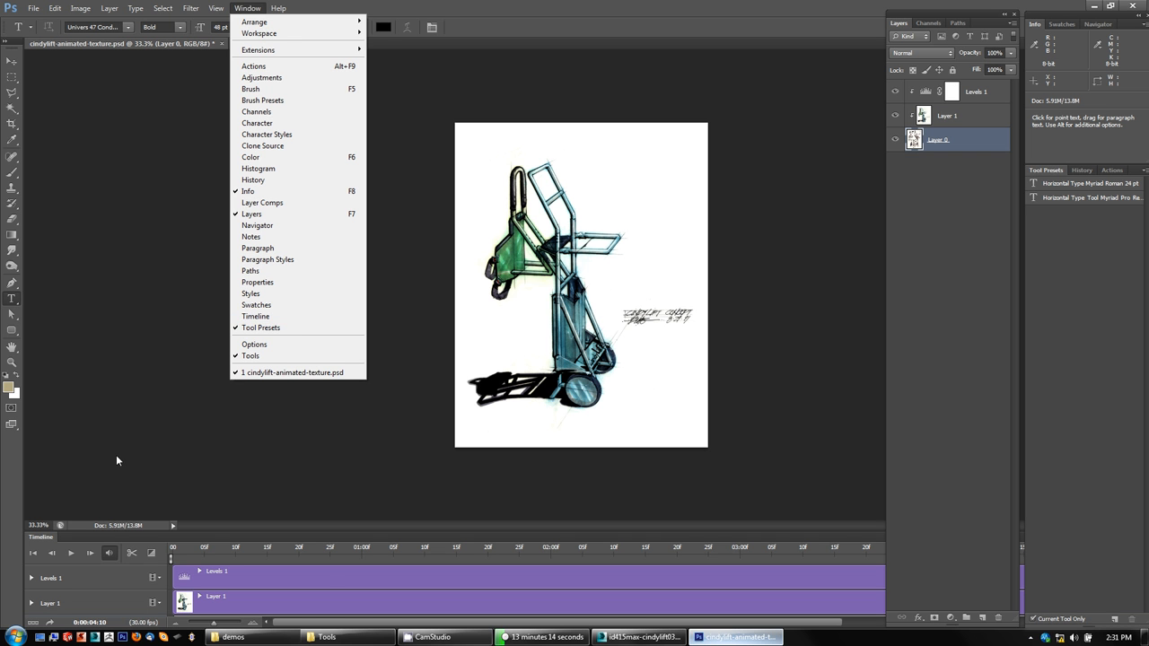
{"action": "left_click", "coordinate": [154, 463]}
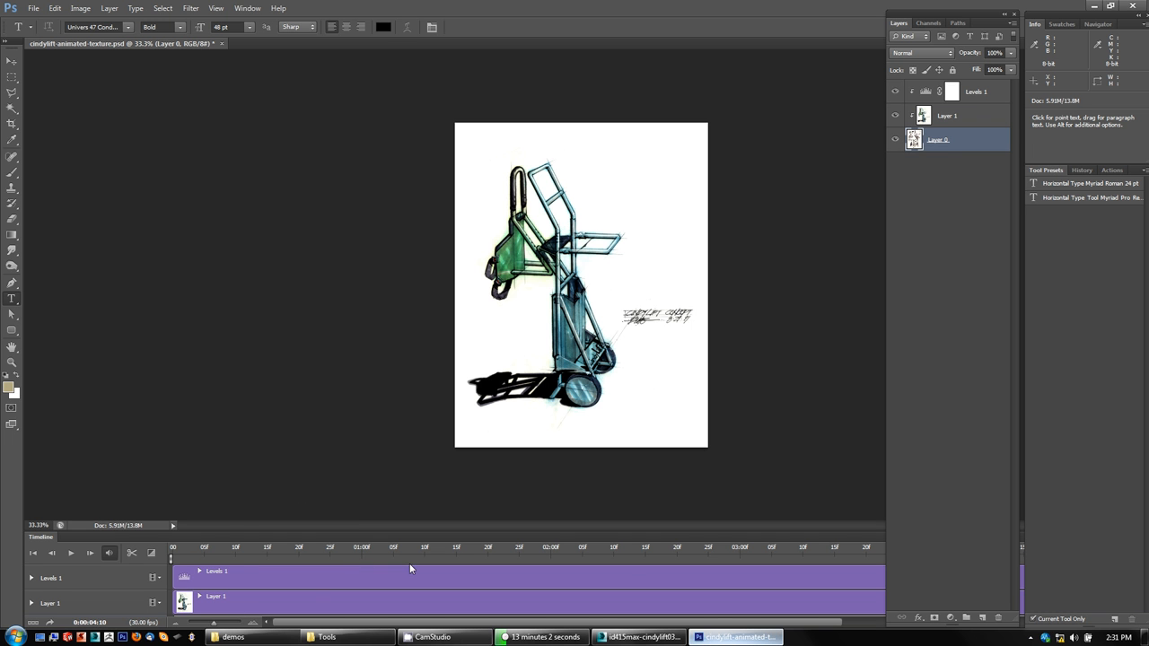
Enlarge the timeline area and expand Layer 1's track to expose its Position, Opacity and Style properties.
{"action": "left_click", "coordinate": [31, 579]}
{"action": "left_click", "coordinate": [31, 580]}
{"action": "left_click_drag", "start_coordinate": [329, 532], "coordinate": [334, 471]}
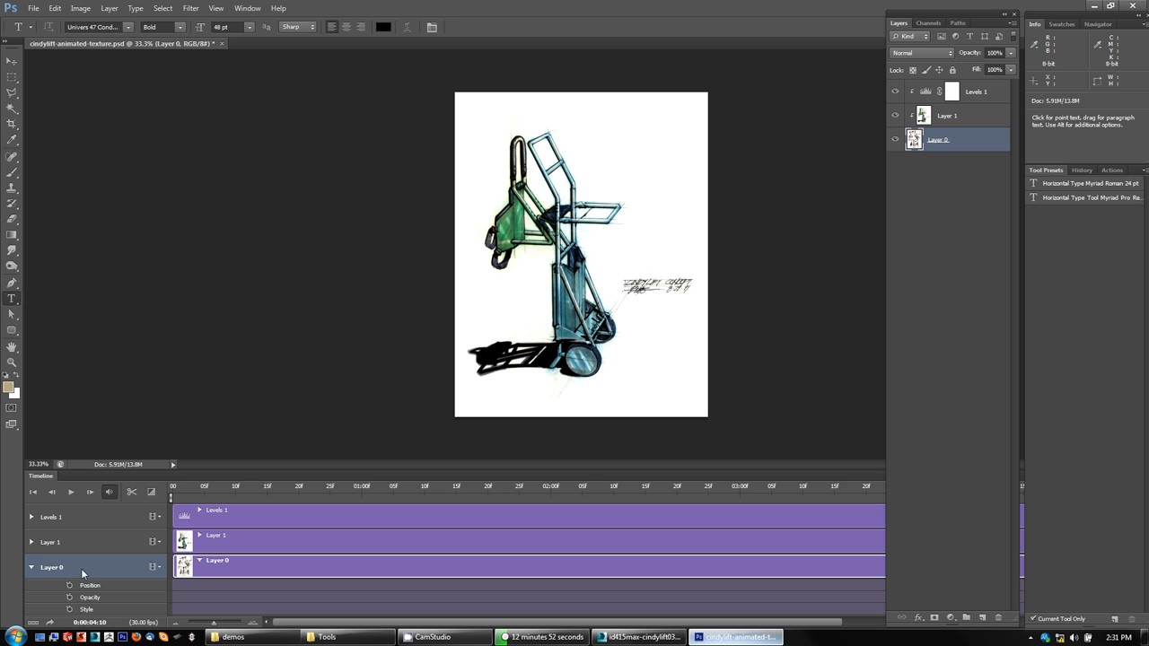
{"action": "left_click", "coordinate": [32, 569]}
{"action": "left_click", "coordinate": [37, 543]}
{"action": "left_click", "coordinate": [32, 544]}
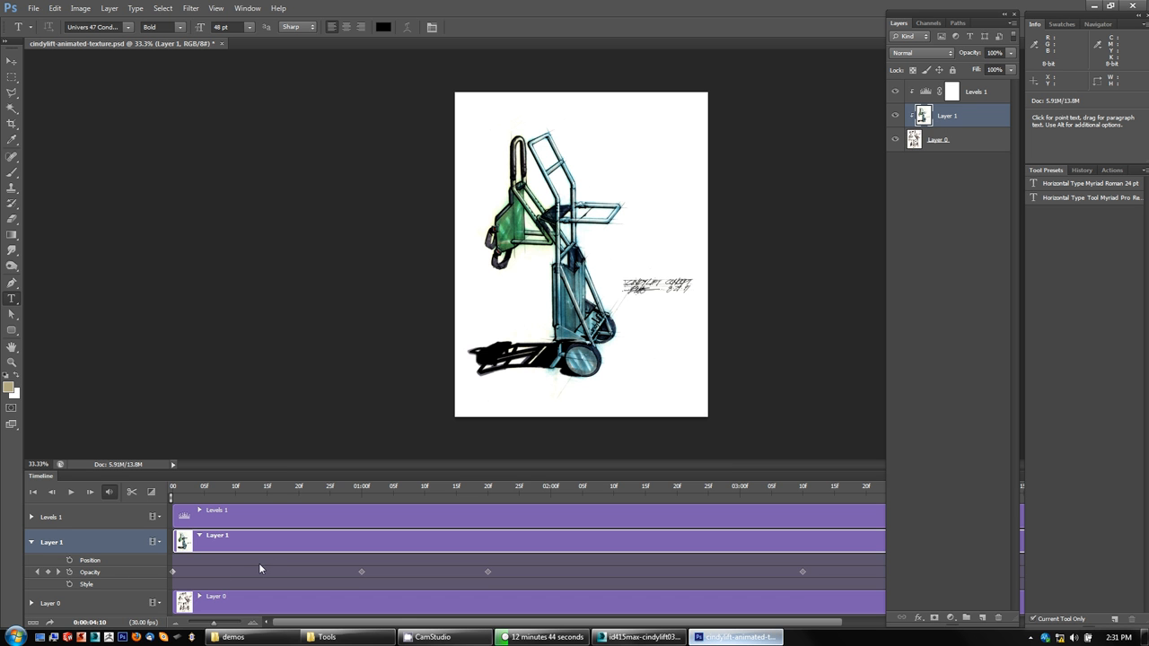
Scrub the playhead from the start to 0:00:03:17 to examine how Layer 1's opacity keyframes crossfade the two sketches.
{"action": "left_click", "coordinate": [173, 572]}
{"action": "left_click", "coordinate": [173, 492]}
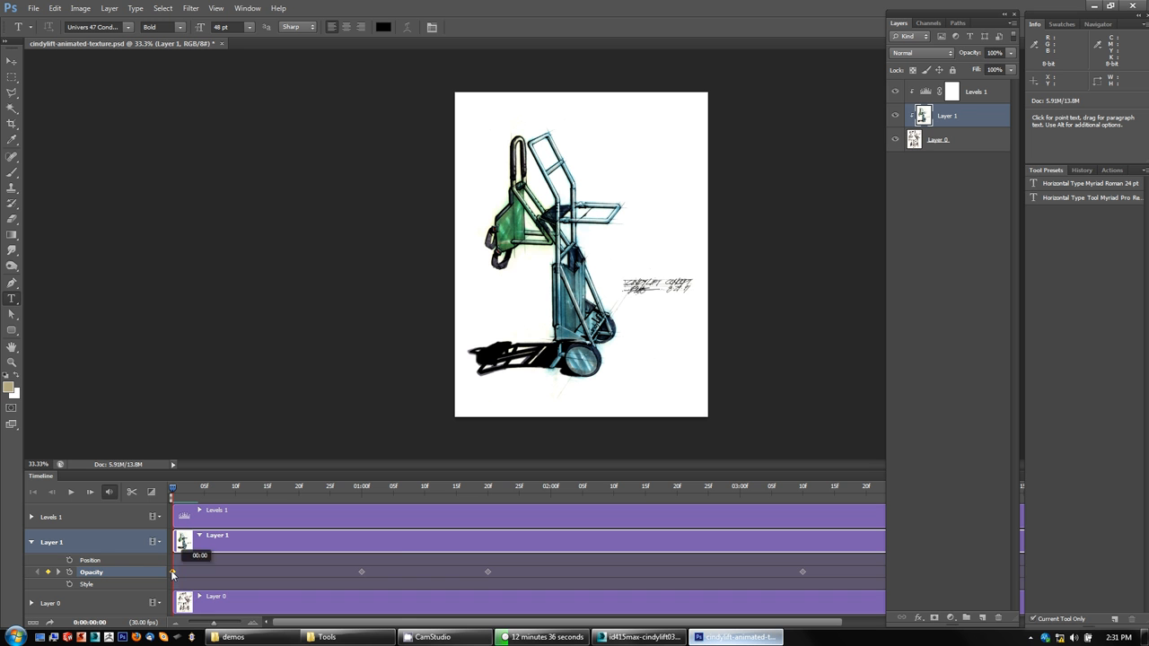
{"action": "left_click", "coordinate": [362, 572]}
{"action": "left_click", "coordinate": [362, 487]}
{"action": "left_click_drag", "start_coordinate": [194, 487], "coordinate": [161, 489]}
{"action": "left_click_drag", "start_coordinate": [171, 489], "coordinate": [488, 496]}
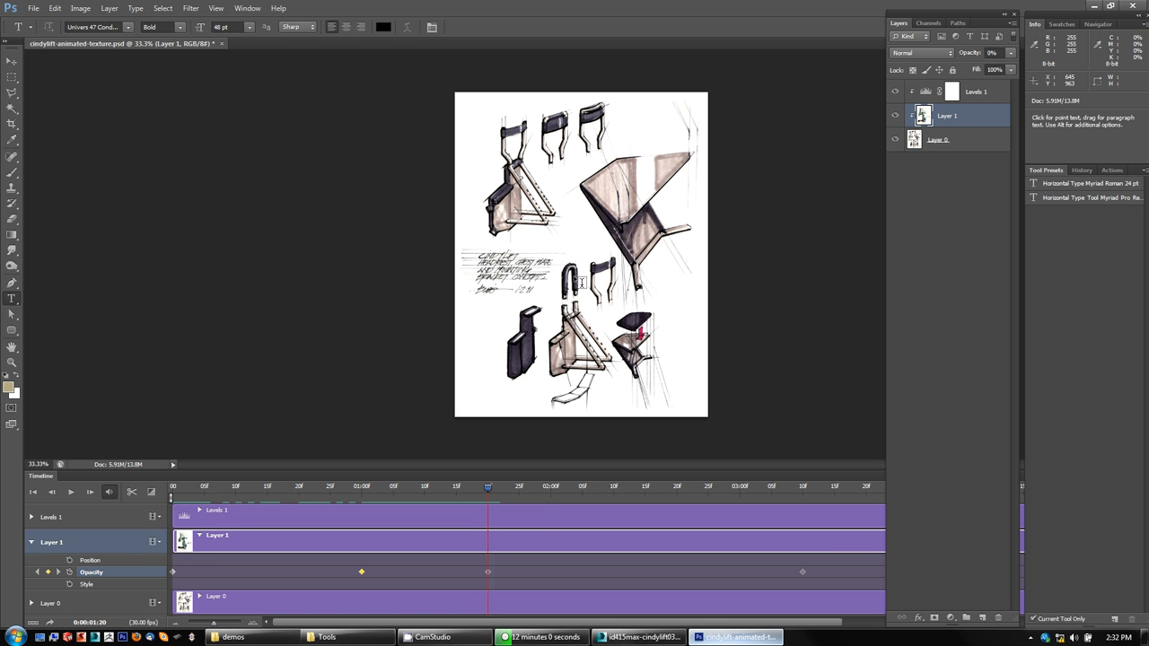
{"action": "left_click_drag", "start_coordinate": [489, 492], "coordinate": [665, 493]}
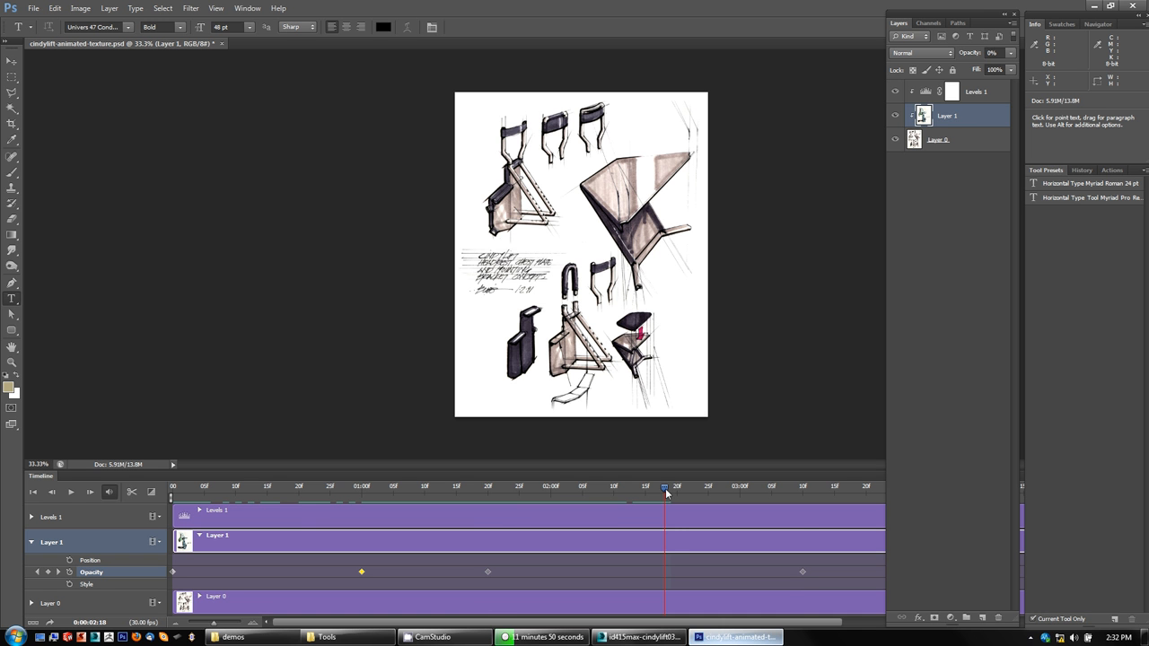
{"action": "left_click_drag", "start_coordinate": [667, 493], "coordinate": [846, 496]}
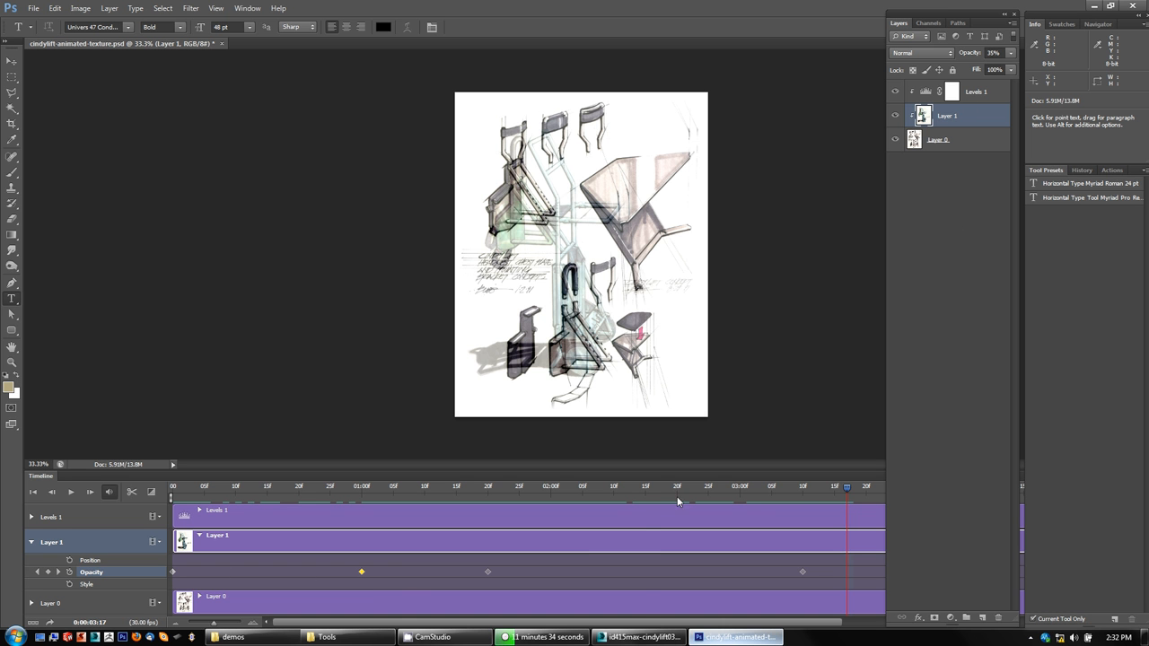
Key Layer 1's opacity at 56% at 0:00:02:15 and add another opacity keyframe at 0:00:02:02.
{"action": "left_click", "coordinate": [650, 492]}
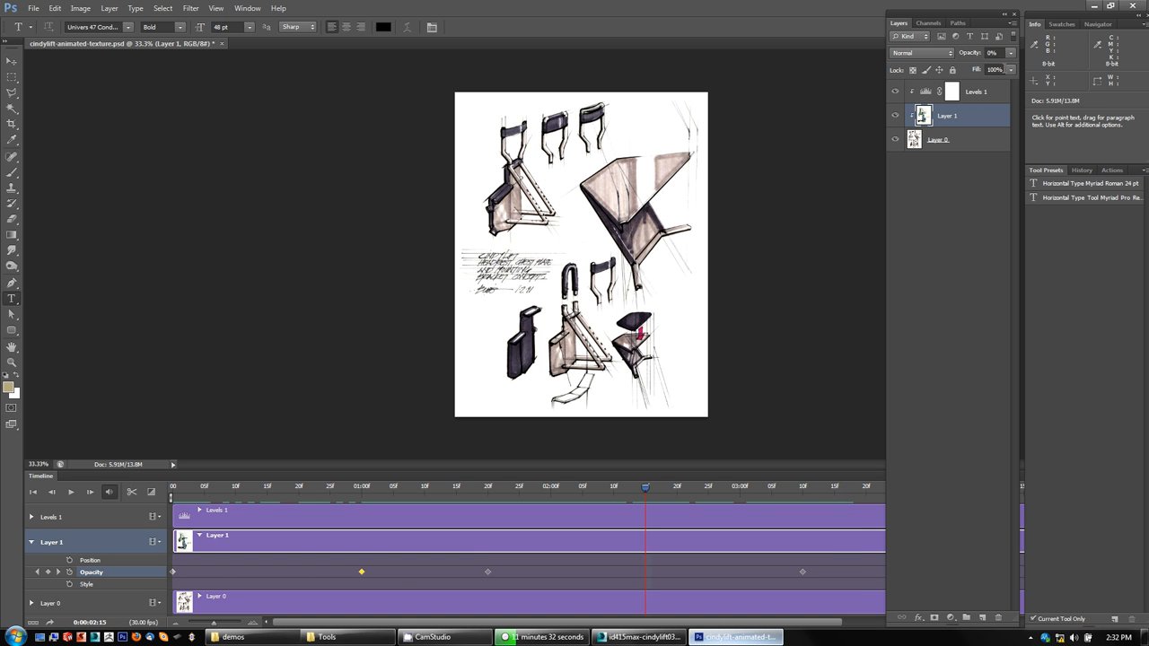
{"action": "left_click_drag", "start_coordinate": [1010, 58], "coordinate": [1046, 59]}
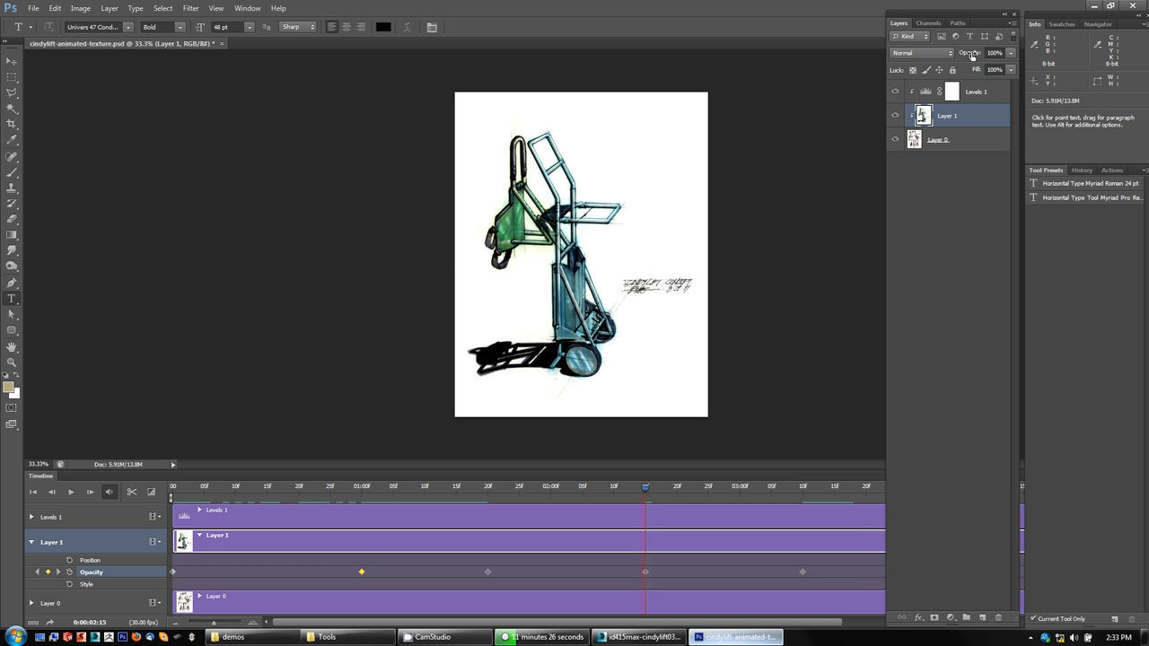
{"action": "left_click_drag", "start_coordinate": [972, 54], "coordinate": [947, 54]}
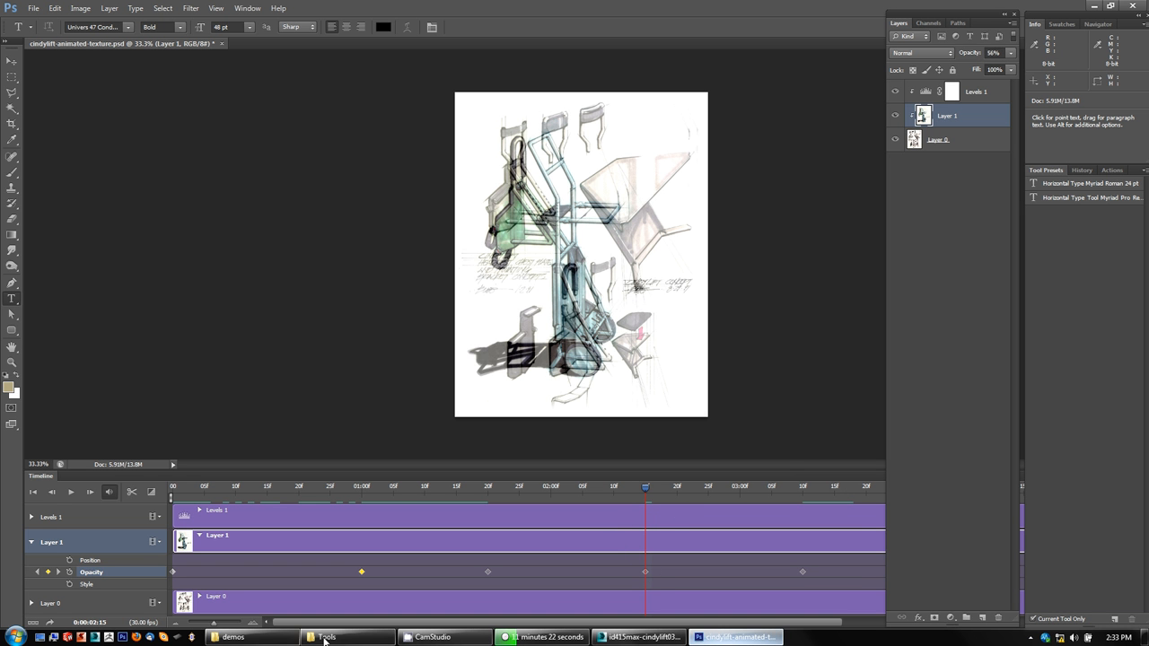
{"action": "left_click", "coordinate": [559, 491]}
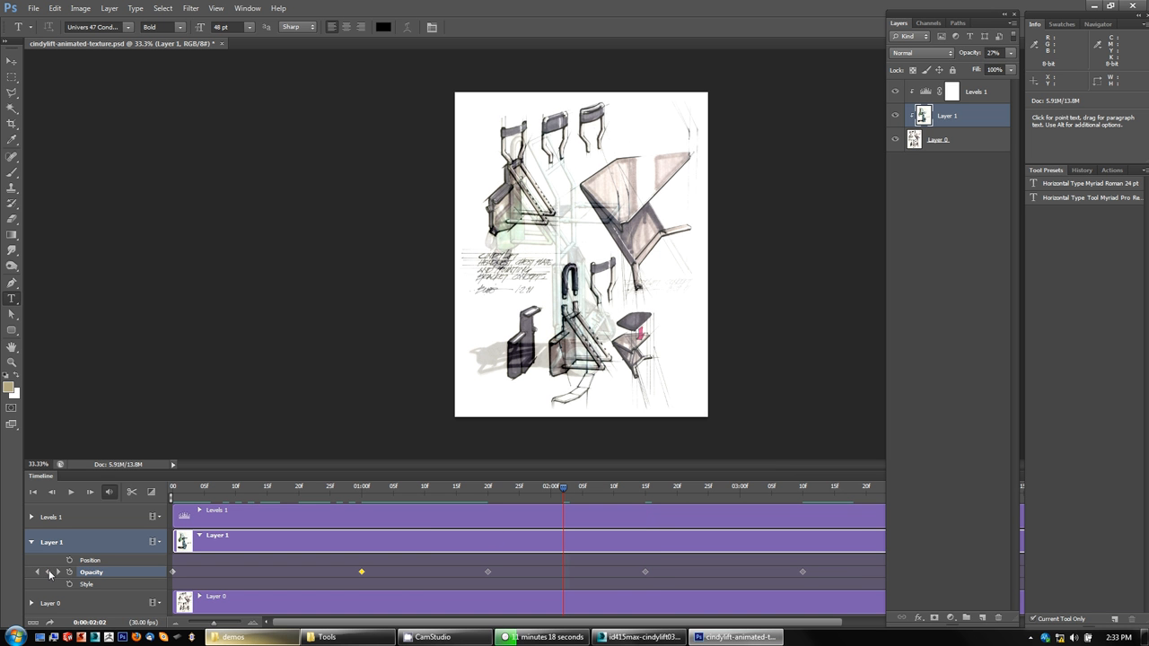
{"action": "left_click", "coordinate": [49, 572]}
Inspect the animatable properties of the Levels 1 layer and collapse the Levels 1 and Layer 1 tracks.
{"action": "left_click", "coordinate": [31, 517]}
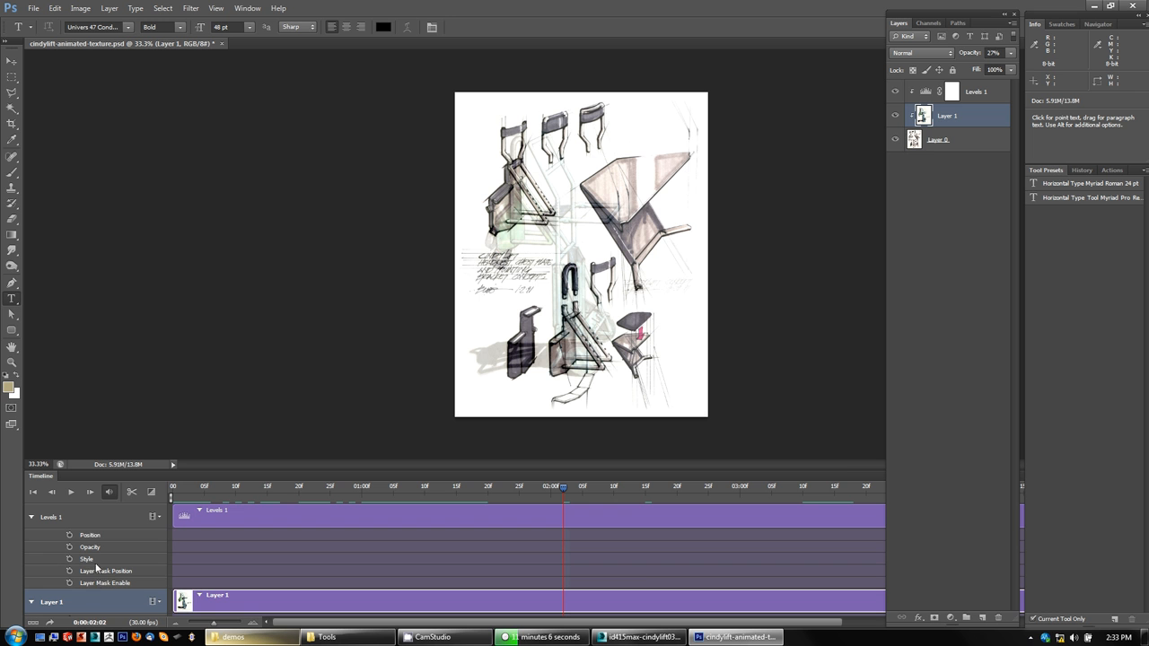
{"action": "left_click", "coordinate": [31, 518]}
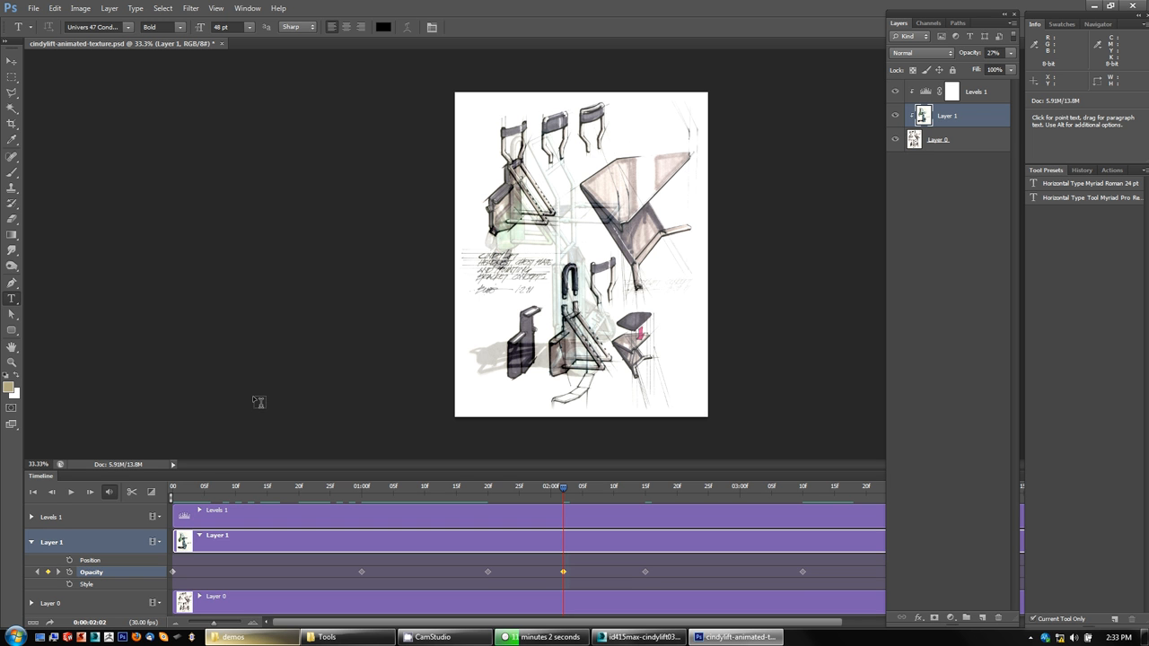
{"action": "left_click", "coordinate": [31, 543]}
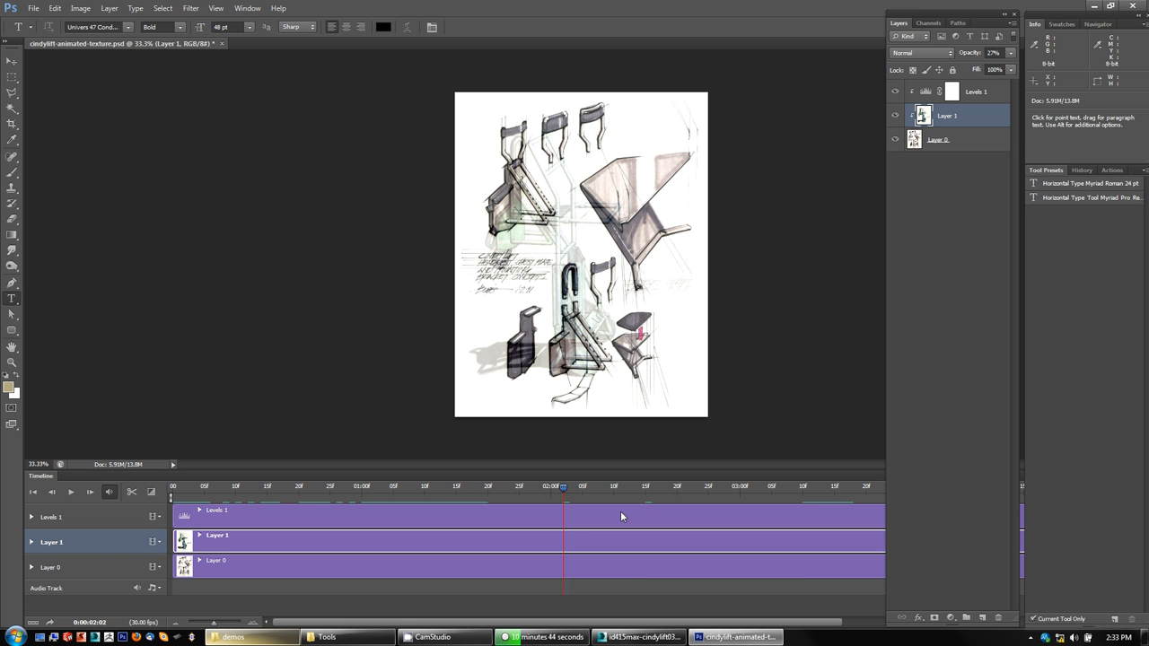
Expand Layer 1's track and delete its opacity keyframes at 0:00:02:02 and 0:00:02:15.
{"action": "left_click", "coordinate": [32, 543]}
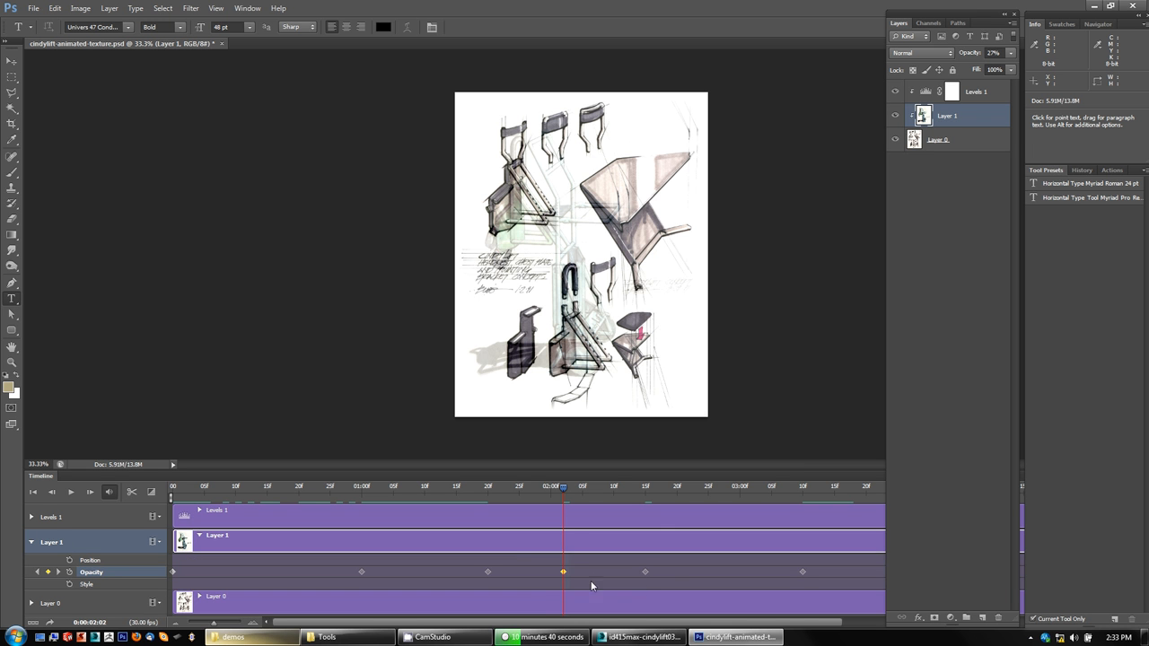
{"action": "left_click_drag", "start_coordinate": [666, 564], "coordinate": [544, 594]}
{"action": "key", "text": "Delete"}
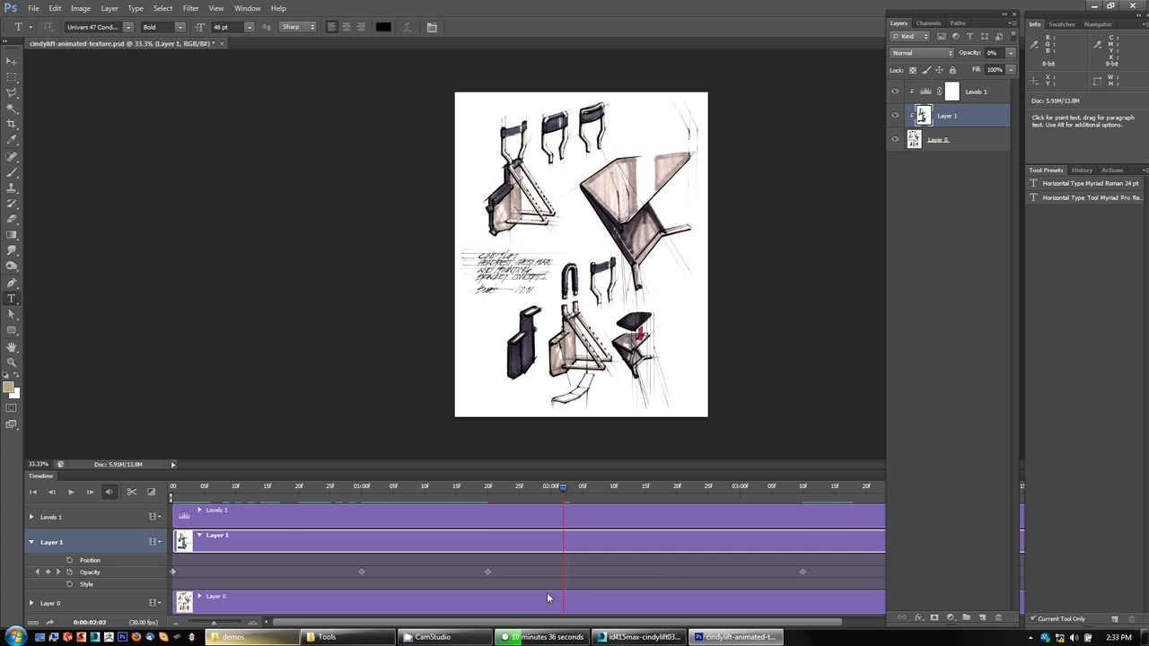
Scrub the playhead past the last opacity keyframe and back to 0:00:01:29 to preview the fade.
{"action": "mouse_move", "coordinate": [563, 487]}
{"action": "left_mouse_down"}
{"action": "mouse_move", "coordinate": [579, 487]}
{"action": "mouse_move", "coordinate": [175, 503]}
{"action": "mouse_move", "coordinate": [941, 492]}
{"action": "left_mouse_up"}
{"action": "mouse_move", "coordinate": [875, 486]}
{"action": "left_mouse_down"}
{"action": "mouse_move", "coordinate": [321, 489]}
{"action": "mouse_move", "coordinate": [216, 514]}
{"action": "mouse_move", "coordinate": [192, 491]}
{"action": "mouse_move", "coordinate": [174, 494]}
{"action": "mouse_move", "coordinate": [1110, 496]}
{"action": "mouse_move", "coordinate": [545, 499]}
{"action": "left_mouse_up"}
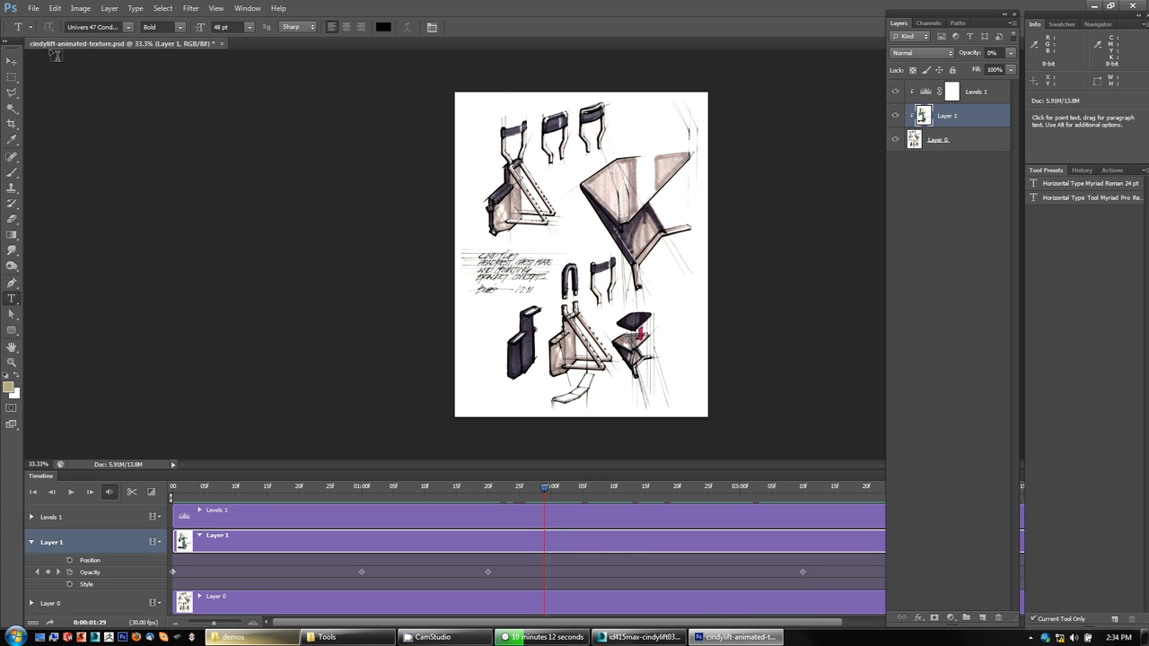
Open the Render Video export settings and review the available encoder and format options, keeping Adobe Media Encoder and H.264.
{"action": "left_click", "coordinate": [33, 8]}
{"action": "mouse_move", "coordinate": [72, 232]}
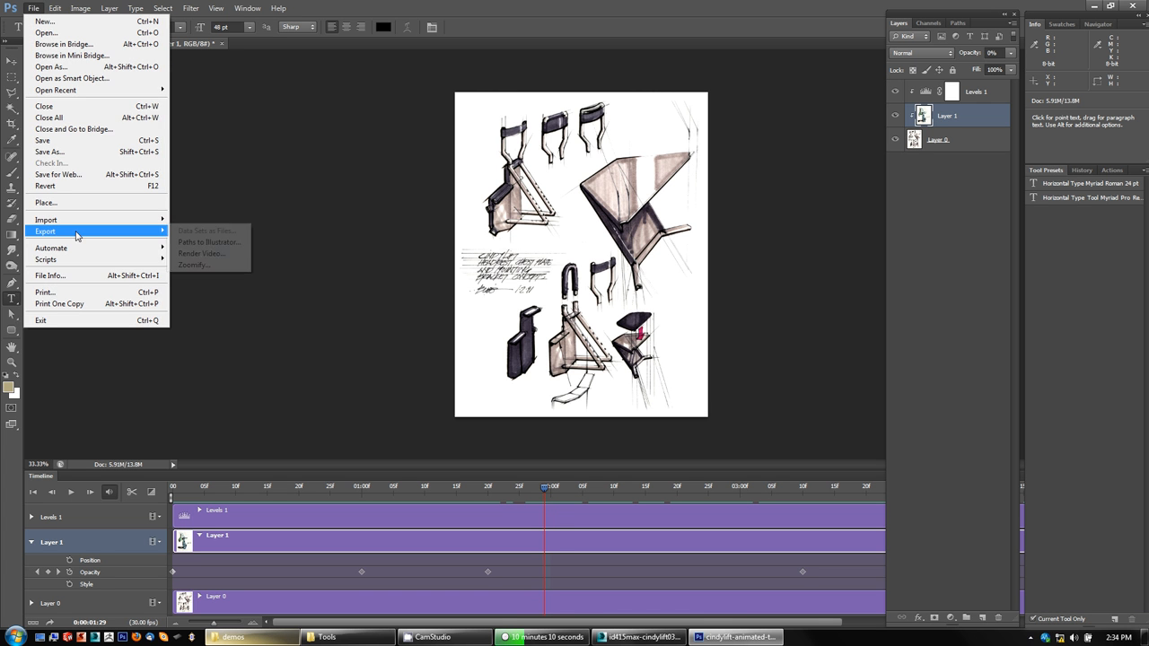
{"action": "left_click", "coordinate": [226, 256]}
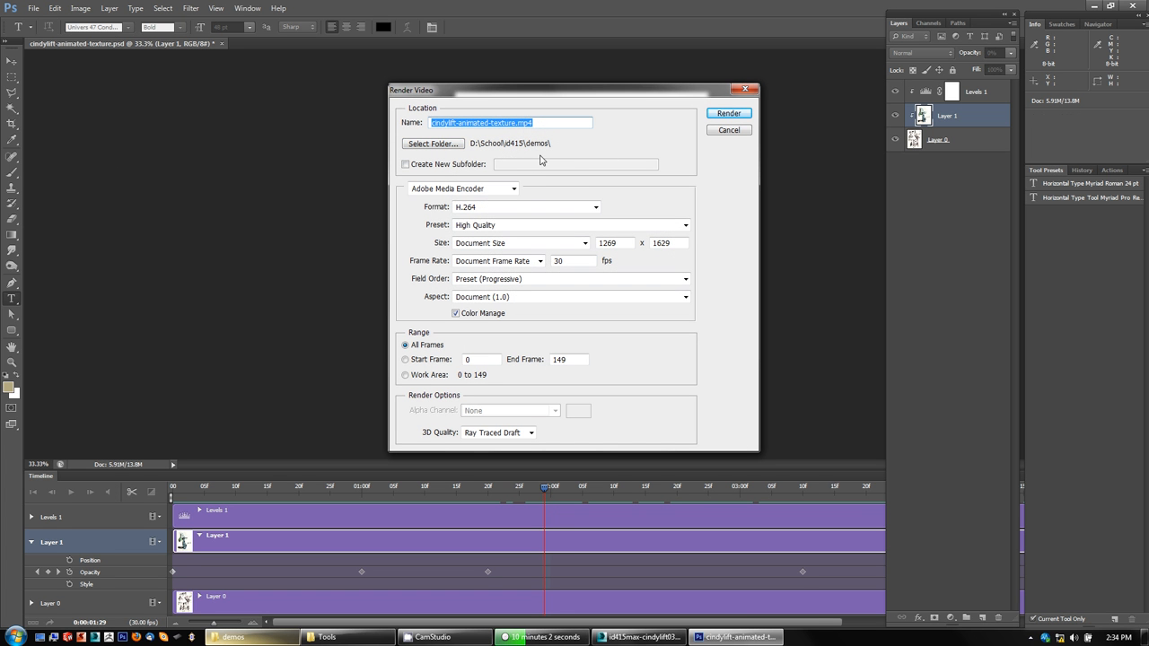
{"action": "left_click", "coordinate": [514, 188]}
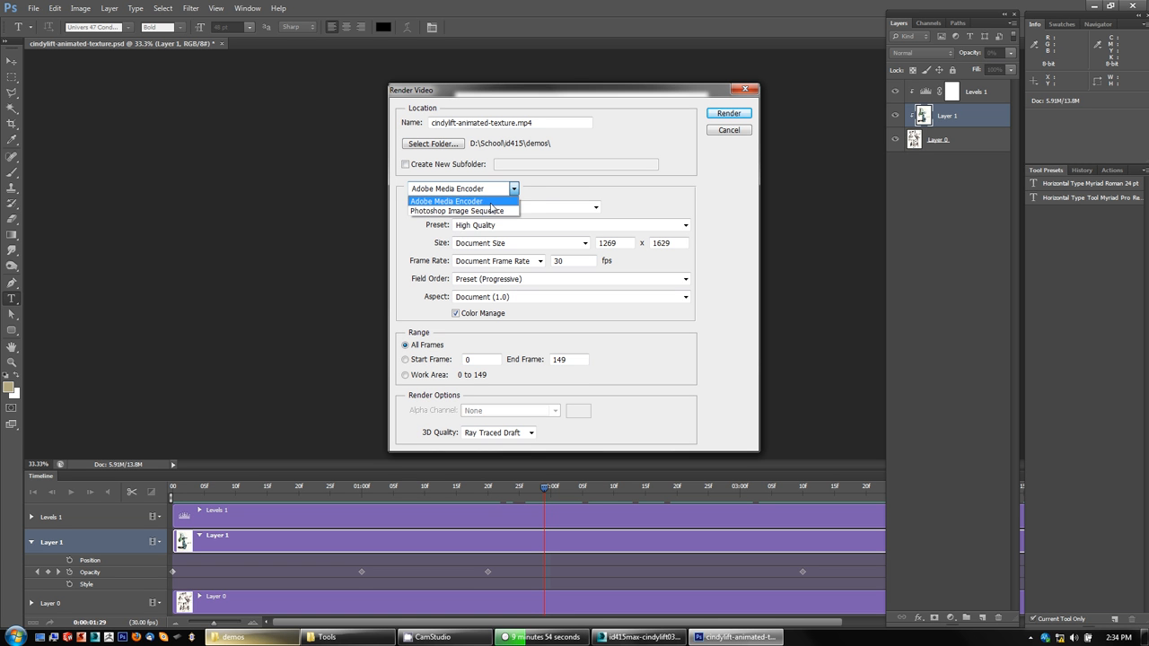
{"action": "left_click", "coordinate": [581, 193]}
{"action": "left_click", "coordinate": [596, 207]}
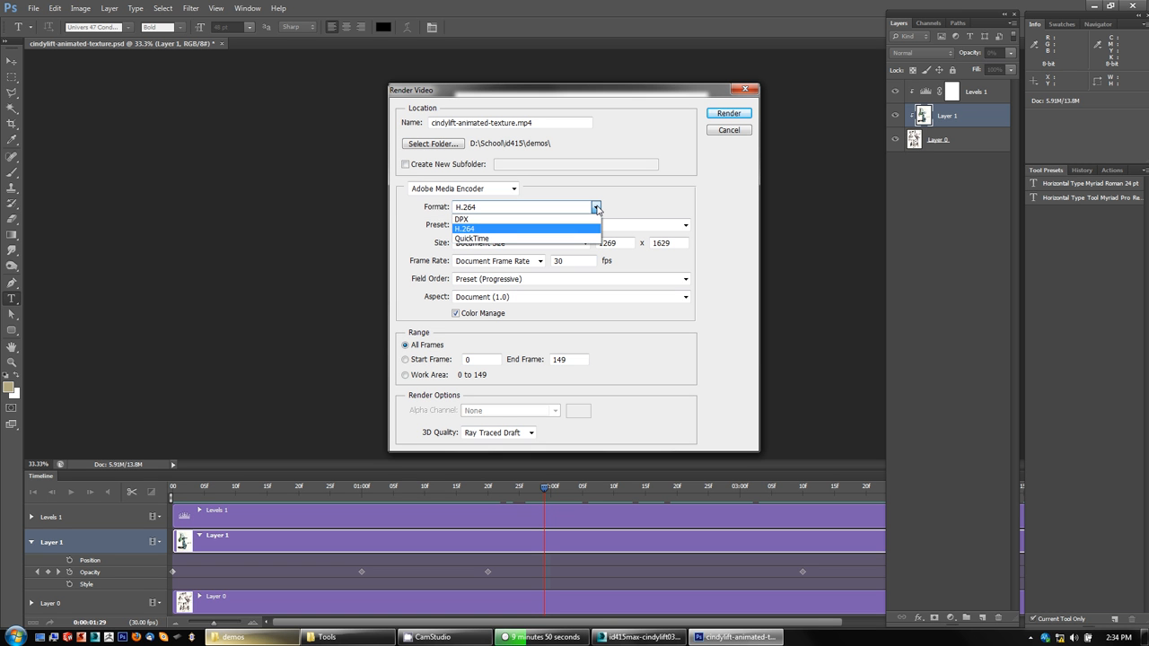
{"action": "left_click", "coordinate": [667, 200]}
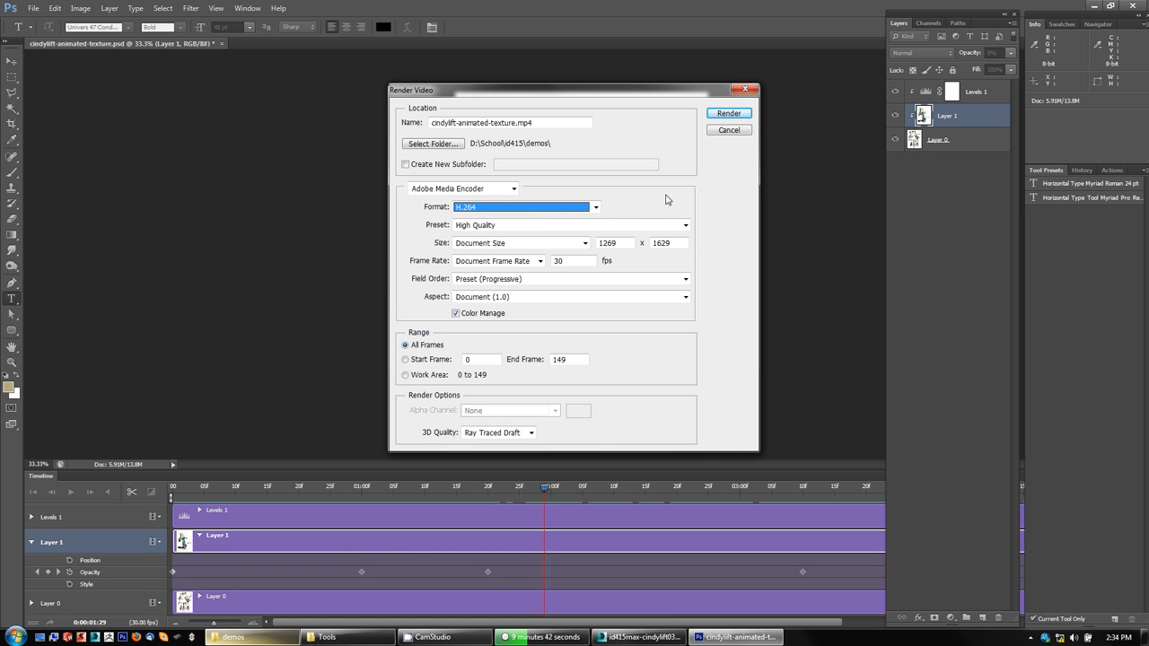
{"action": "left_click", "coordinate": [597, 208]}
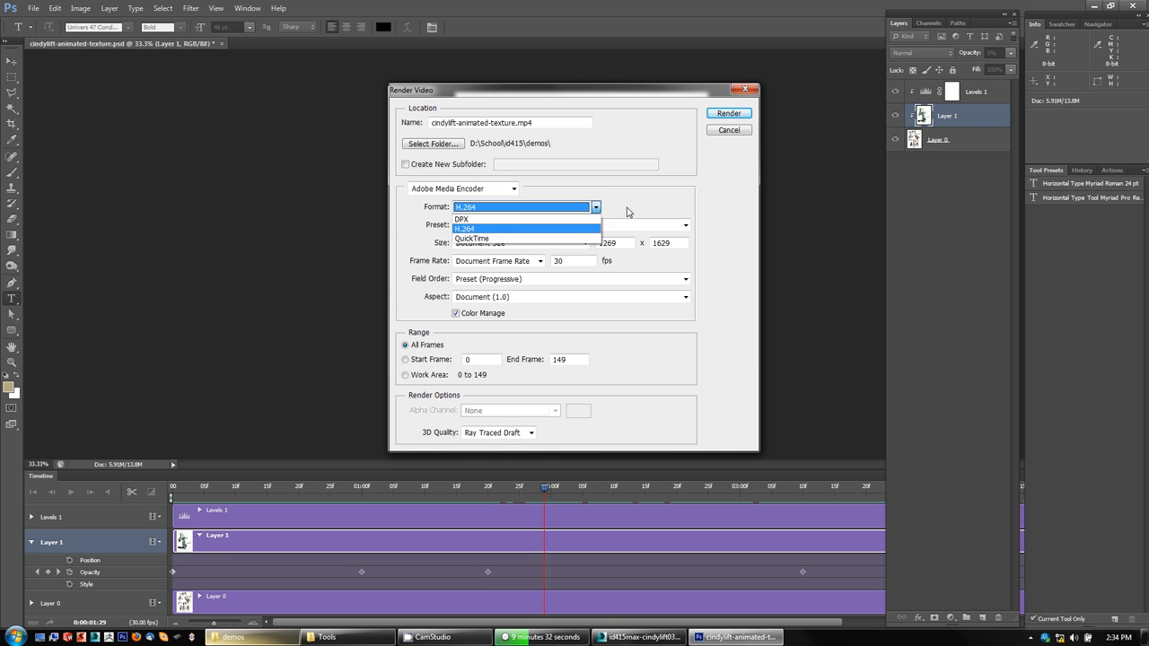
{"action": "left_click", "coordinate": [628, 212]}
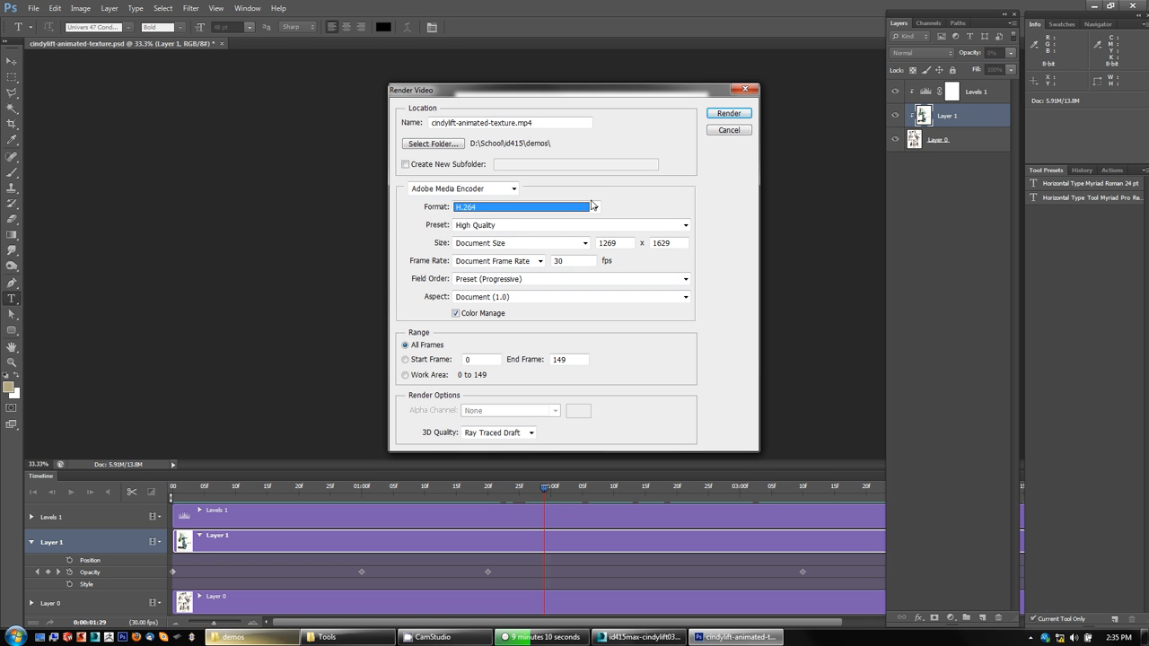
Switch to 3ds Max, open the Slate Material Editor and display the parameters of the 03 -Plane Raytrace material.
{"action": "left_click", "coordinate": [625, 638]}
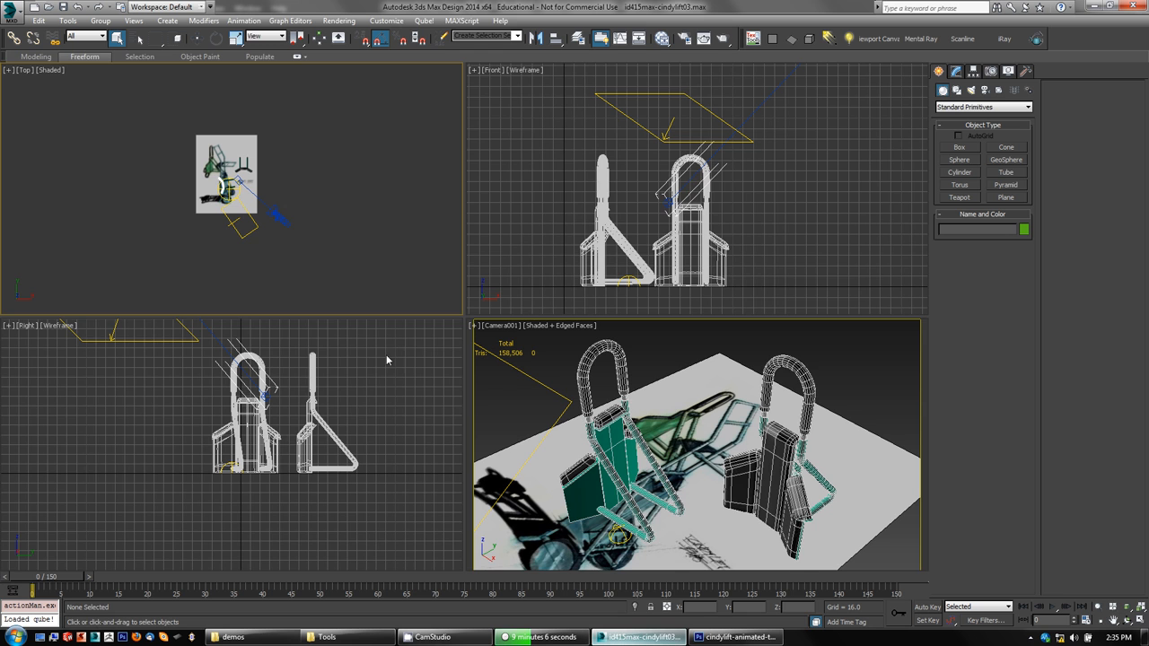
{"action": "left_click", "coordinate": [708, 460]}
{"action": "key", "text": "m"}
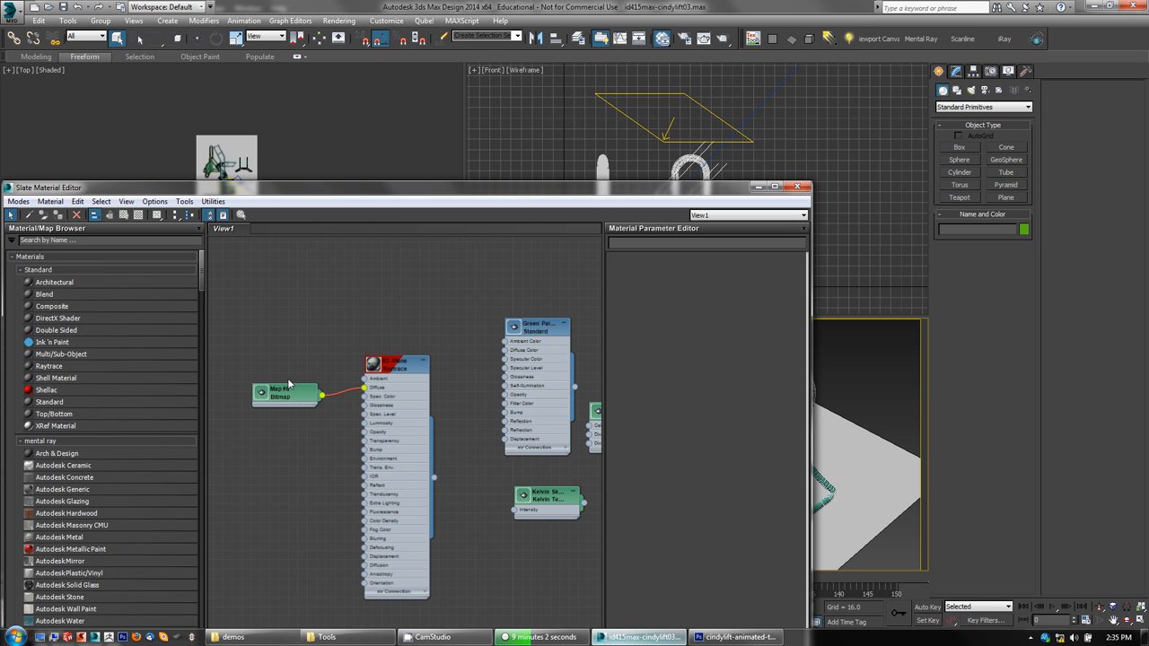
{"action": "left_click_drag", "start_coordinate": [405, 193], "coordinate": [412, 94]}
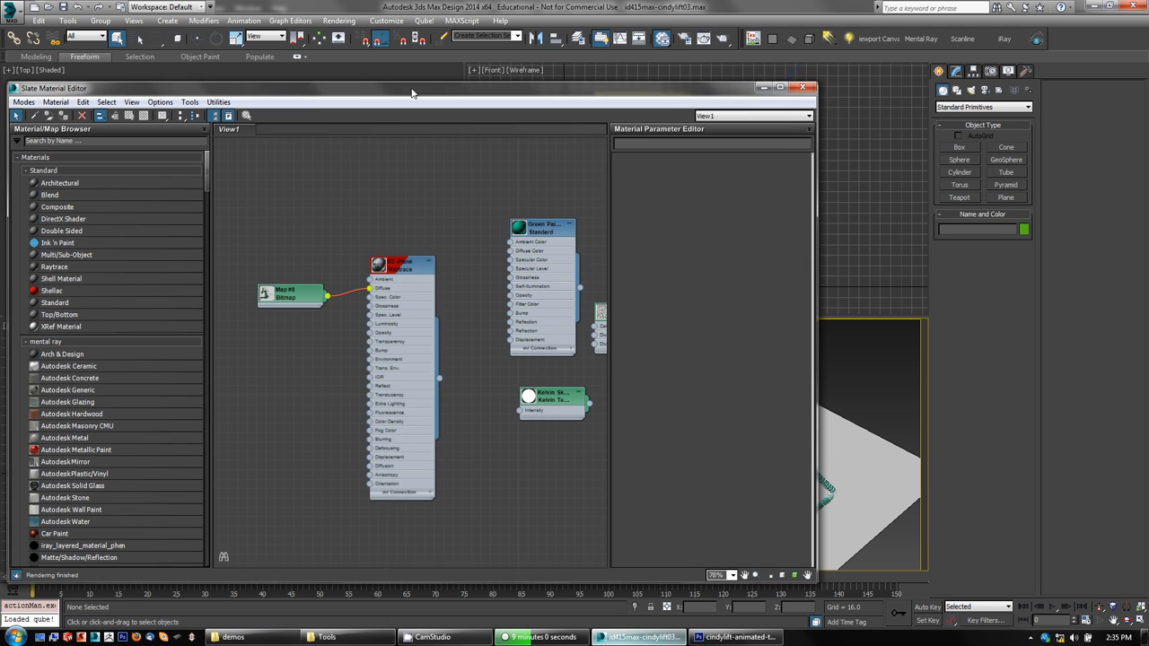
{"action": "double_click", "coordinate": [388, 266]}
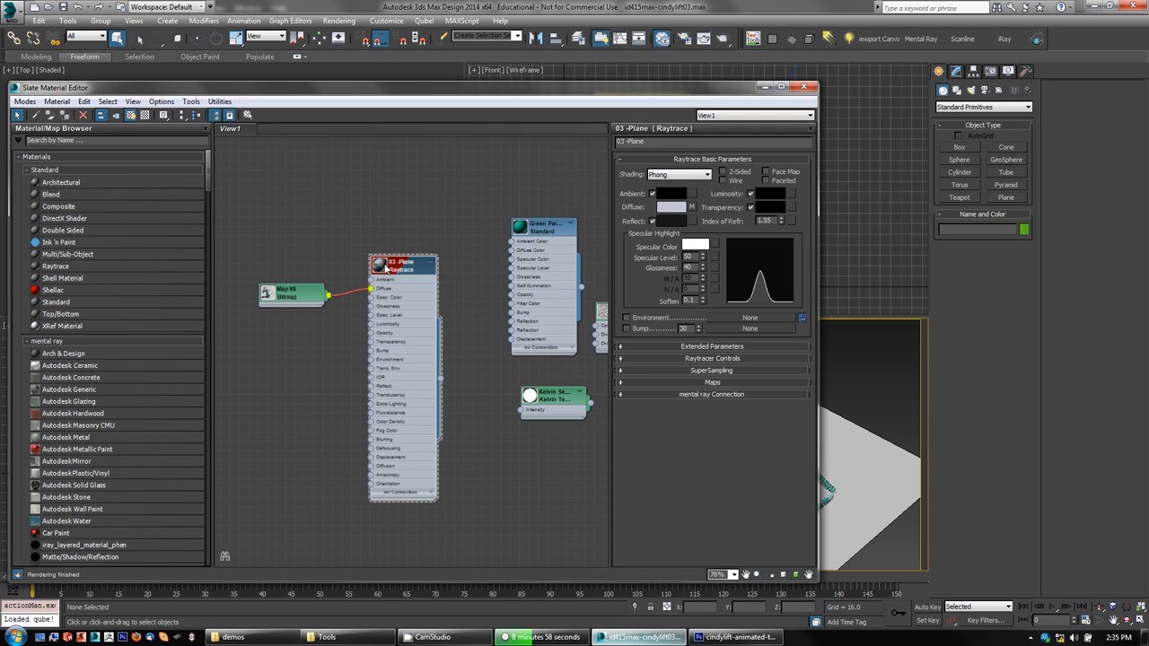
Enlarge the preview of the Map #8 bitmap node, move the node away from the 03 -Plane material and display its parameters.
{"action": "double_click", "coordinate": [267, 293]}
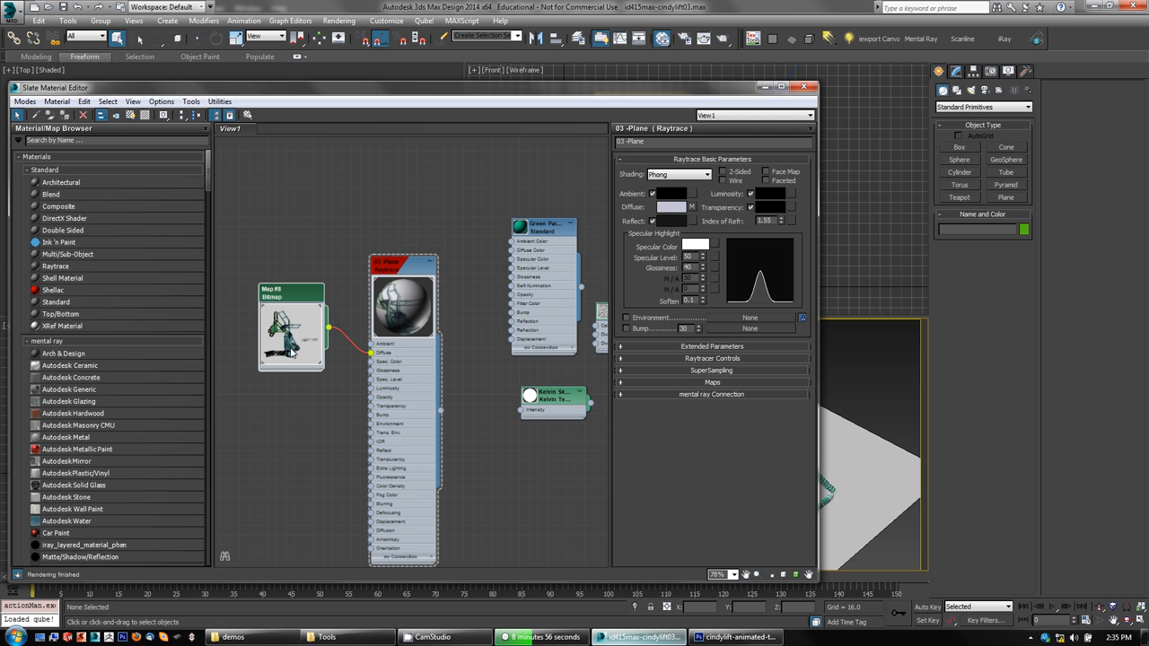
{"action": "left_click_drag", "start_coordinate": [287, 297], "coordinate": [268, 261]}
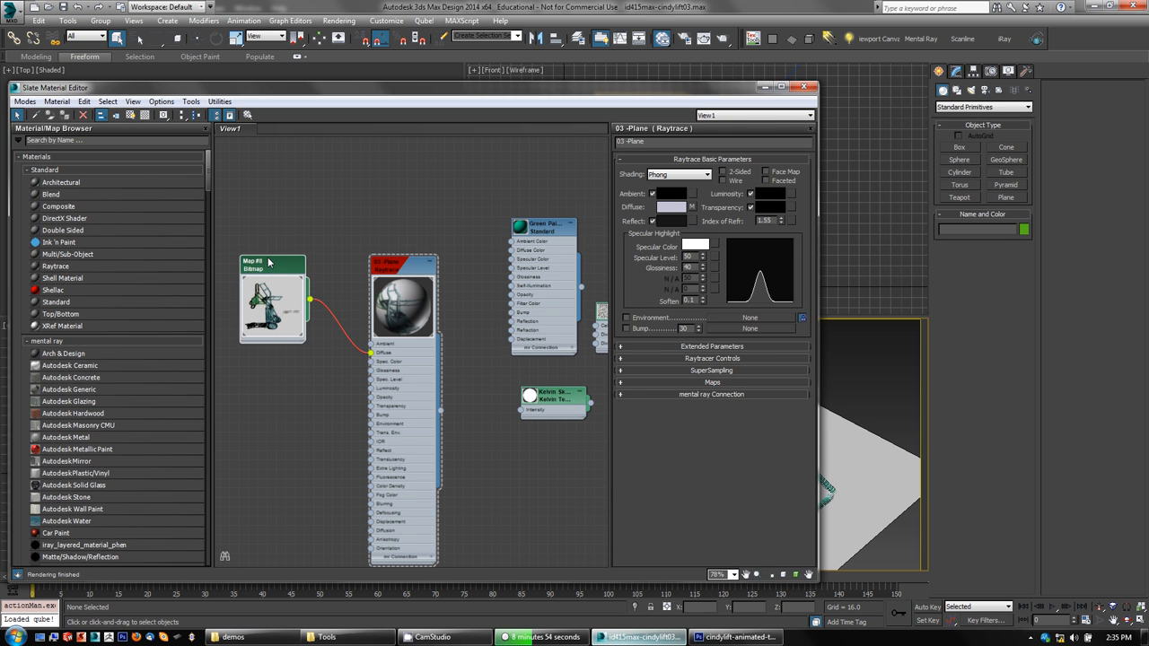
{"action": "double_click", "coordinate": [269, 267]}
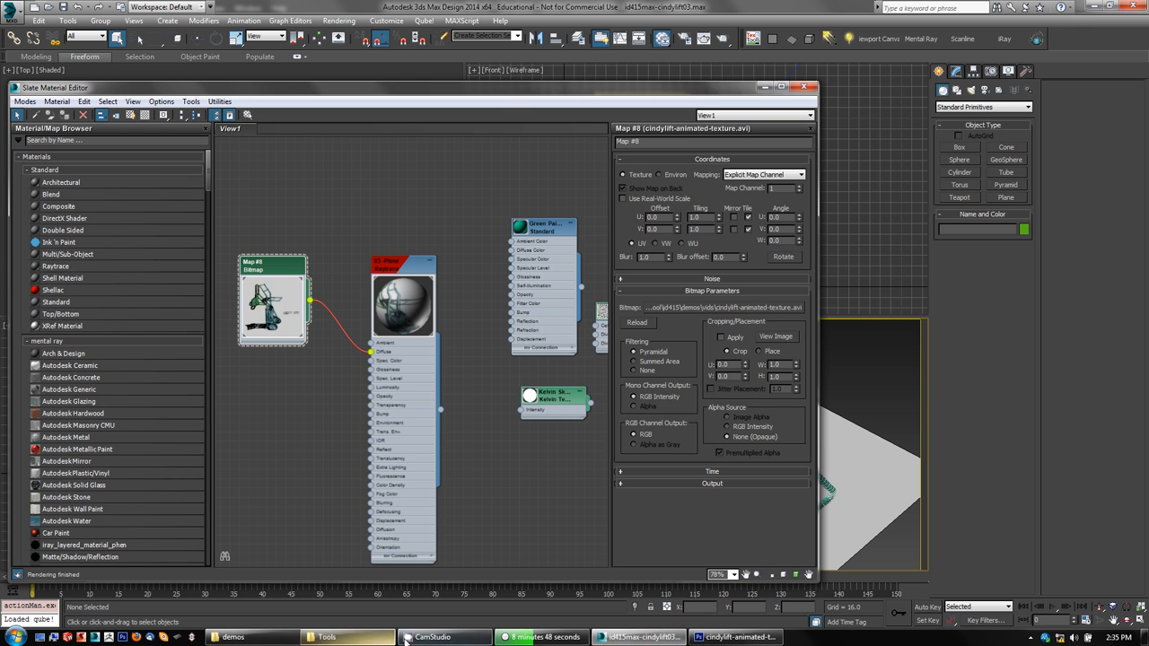
Switch to the demos folder in Windows Explorer, play cindylift-animated-texture.avi from its vids subfolder and close the player.
{"action": "left_click", "coordinate": [232, 636]}
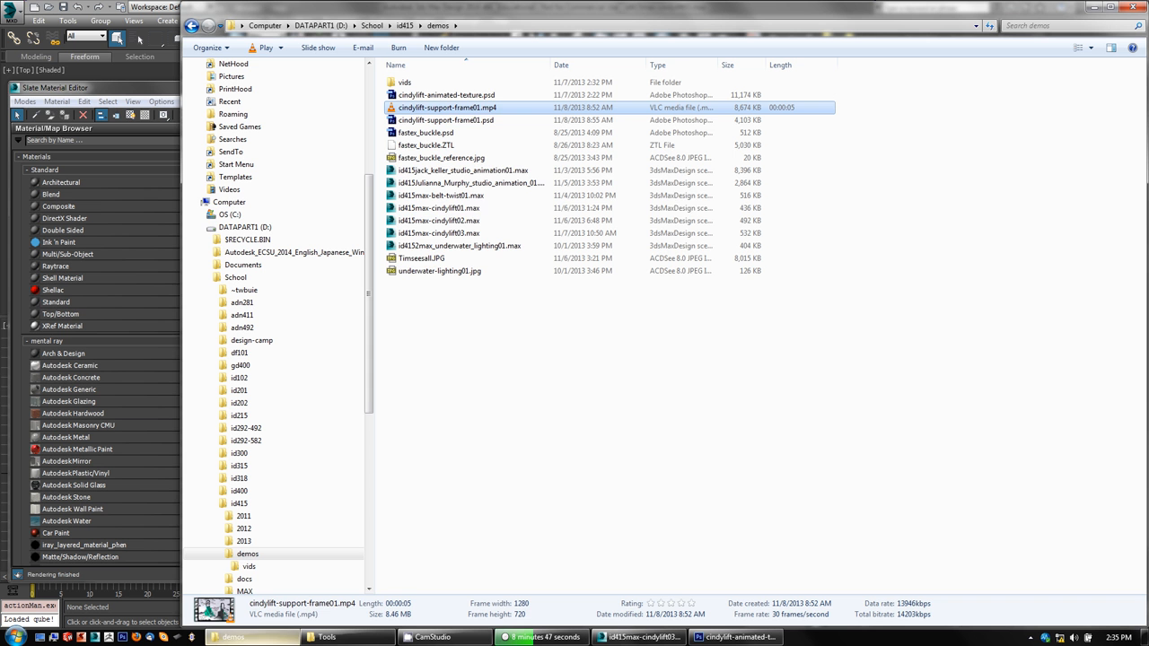
{"action": "left_click", "coordinate": [396, 82]}
{"action": "double_click", "coordinate": [396, 83]}
{"action": "double_click", "coordinate": [396, 82]}
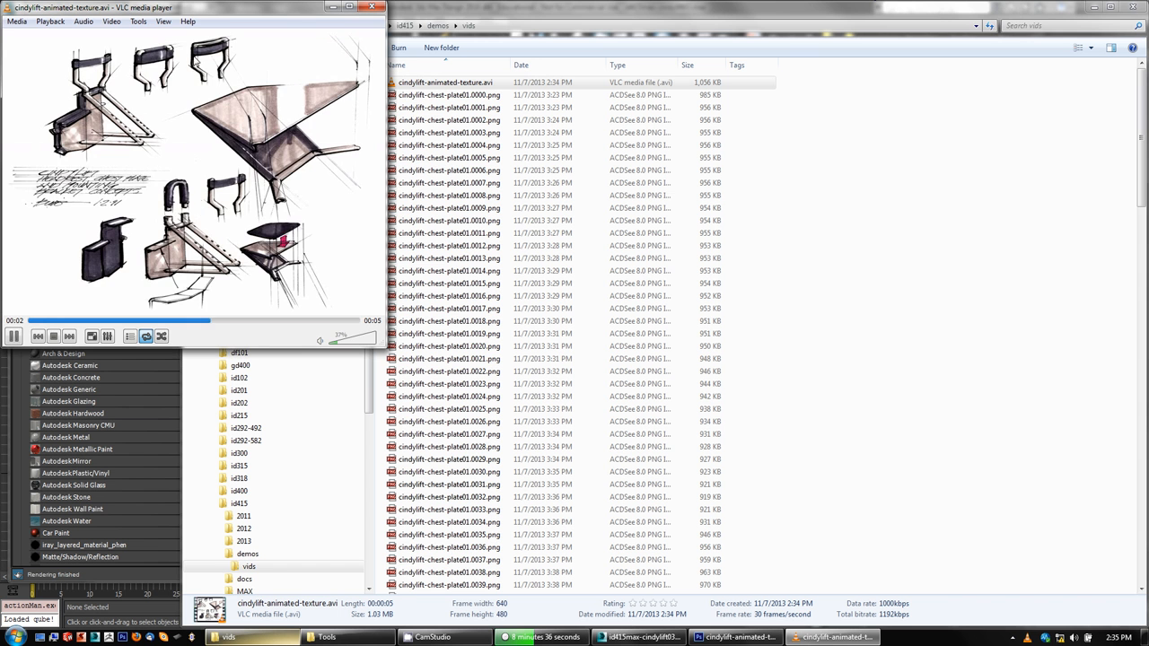
{"action": "left_click", "coordinate": [372, 7]}
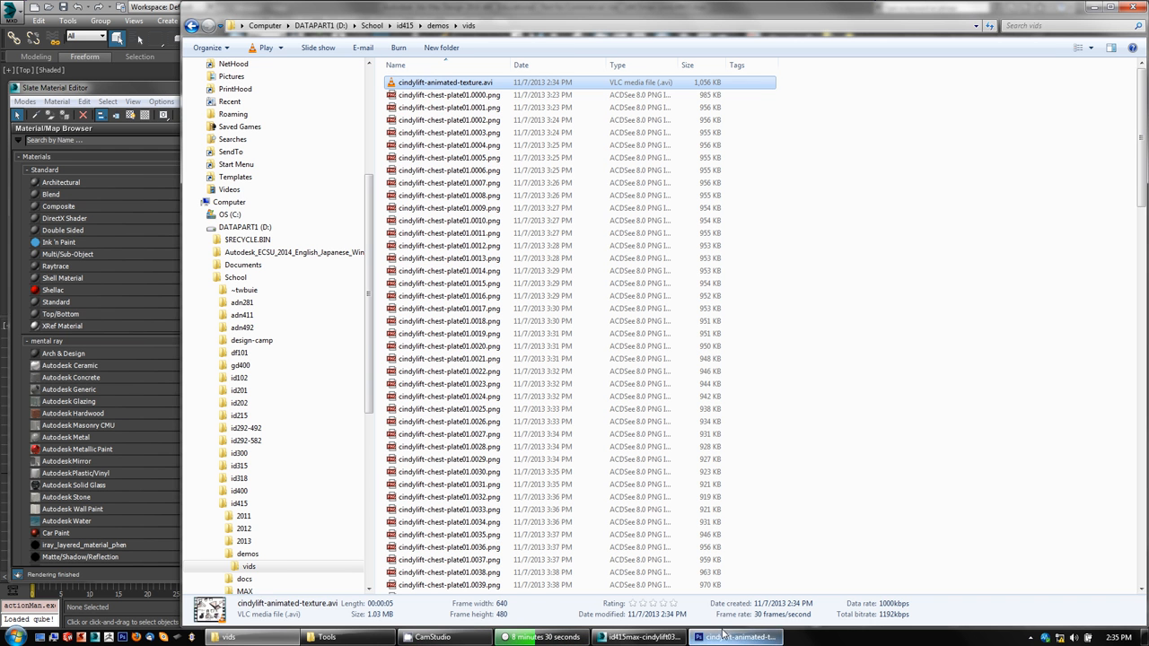
Compare the details of cindylift-chest-plate01.0022.png and cindylift-animated-texture.avi, and look over the files in the parent demos folder.
{"action": "left_click", "coordinate": [499, 372]}
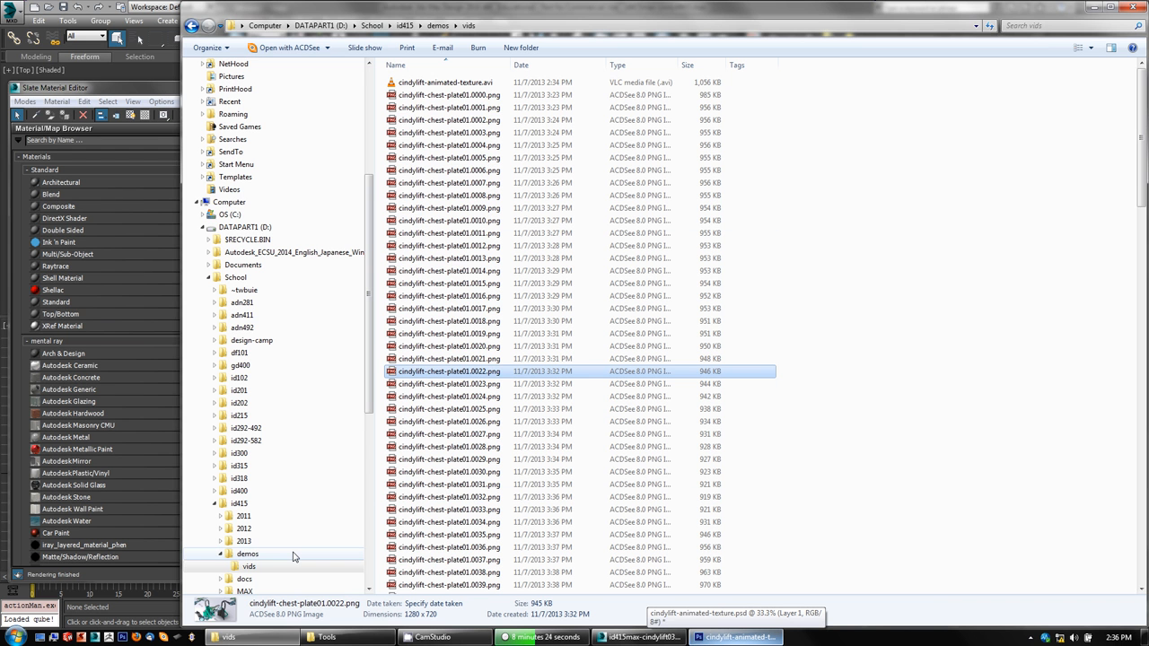
{"action": "left_click", "coordinate": [458, 83]}
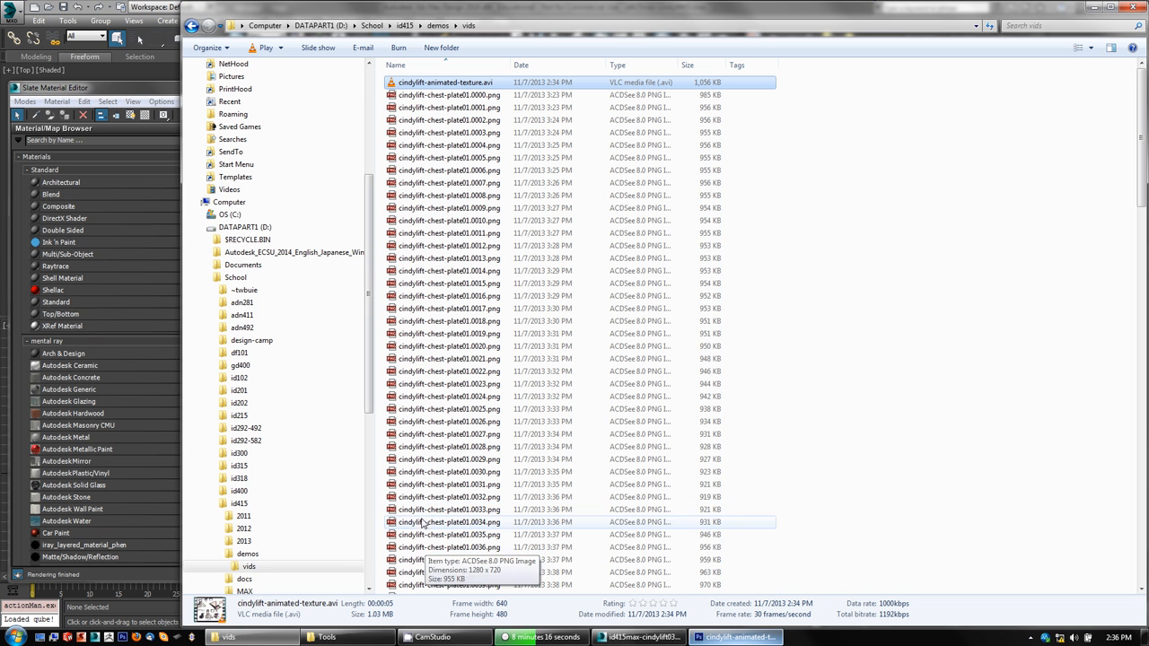
{"action": "left_click", "coordinate": [290, 556]}
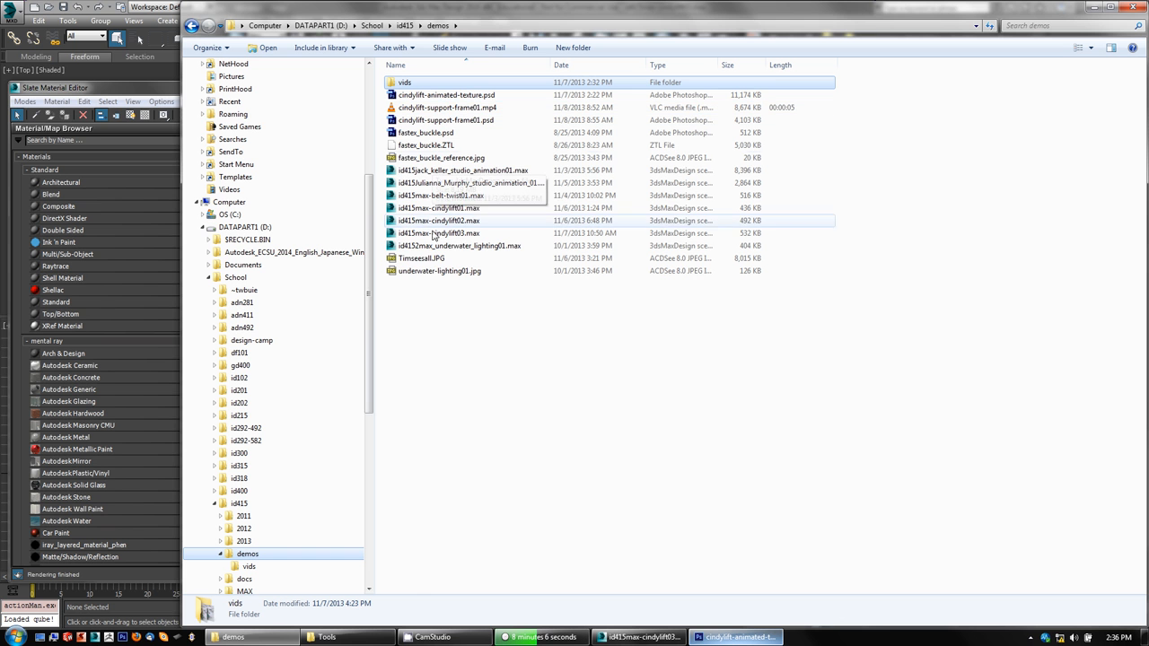
{"action": "mouse_move", "coordinate": [429, 261]}
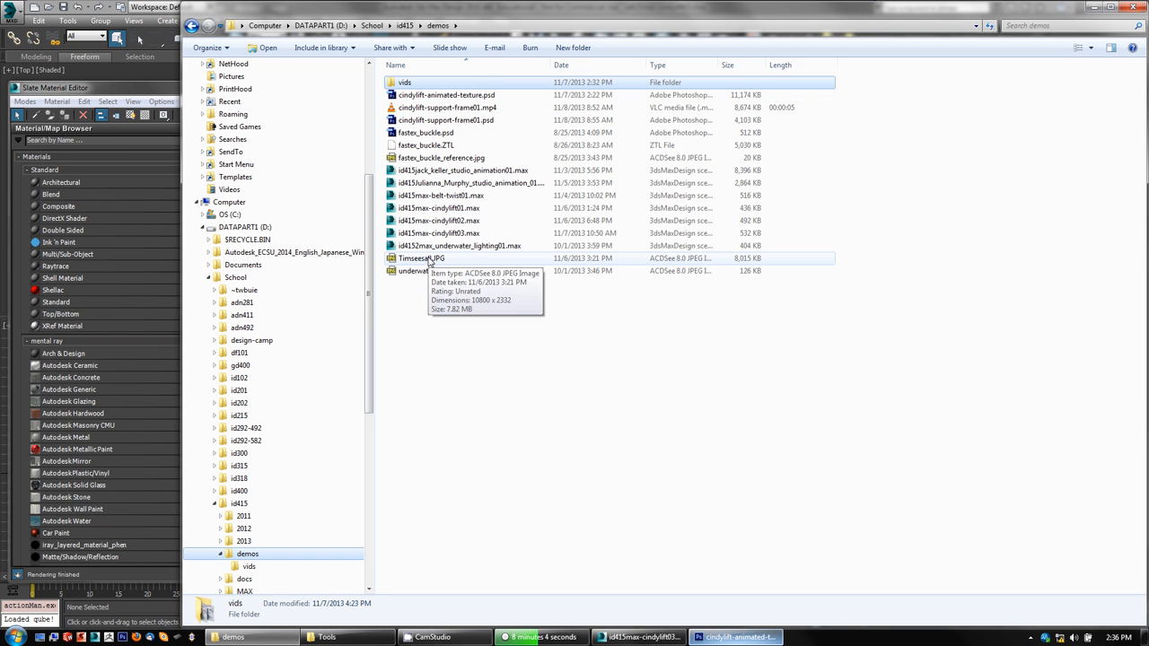
{"action": "mouse_move", "coordinate": [454, 185]}
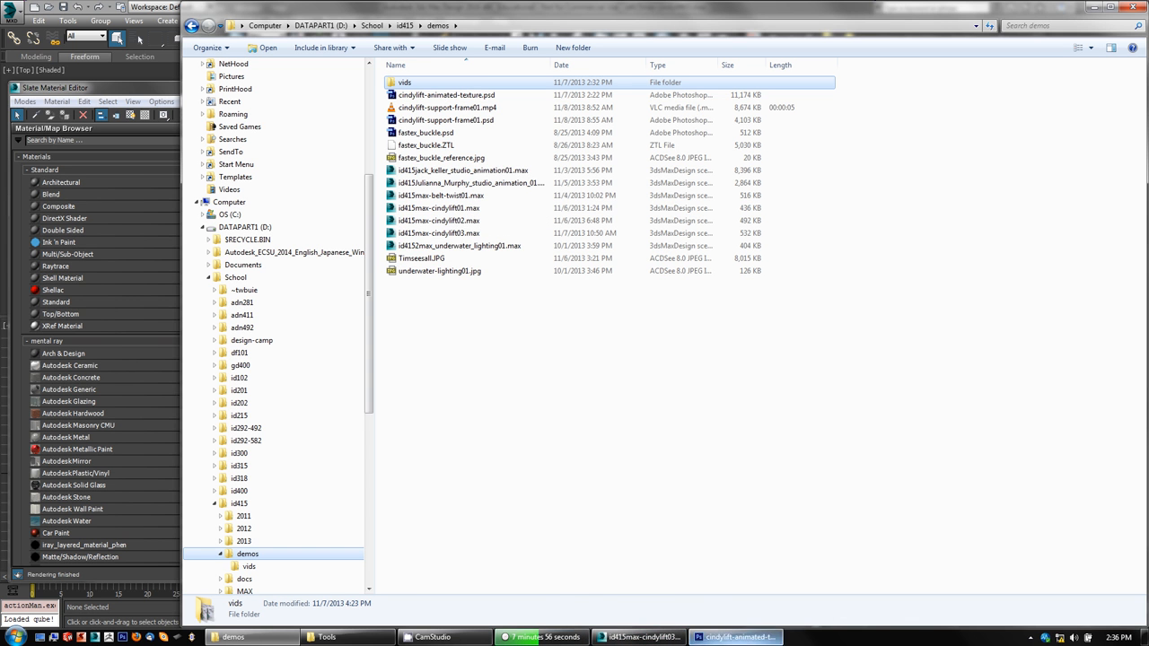
Switch to Photoshop and check the pixel dimensions of cindylift-animated-texture.psd in Image Size, leaving them as they are.
{"action": "left_click", "coordinate": [734, 636]}
{"action": "left_click", "coordinate": [721, 135]}
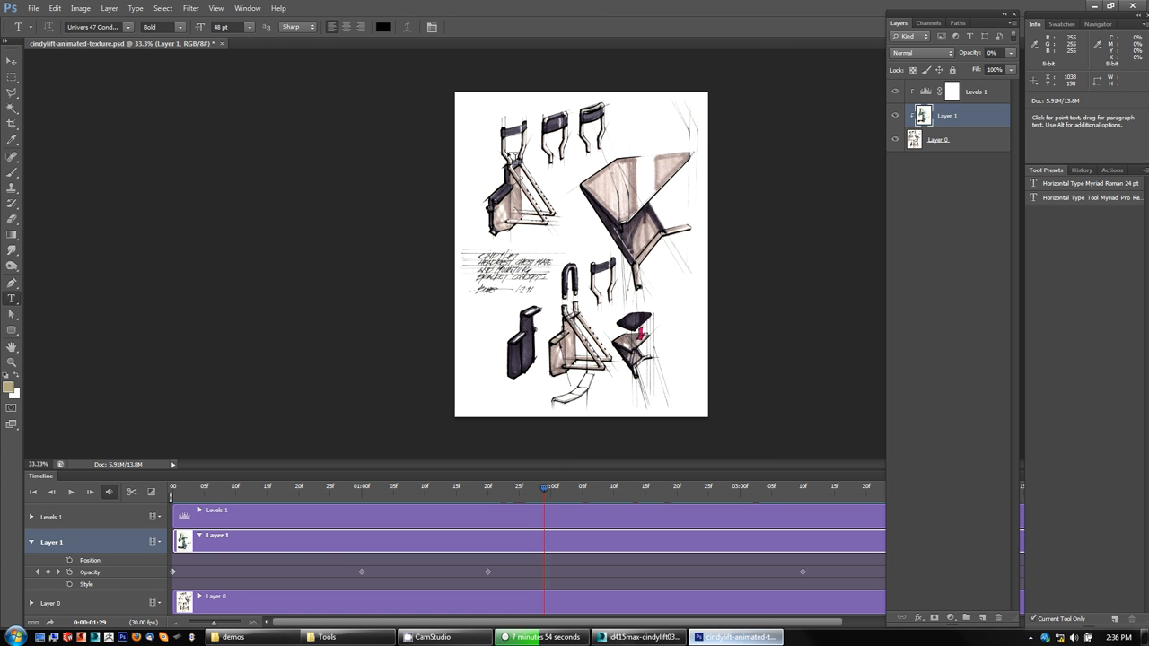
{"action": "left_click", "coordinate": [80, 11]}
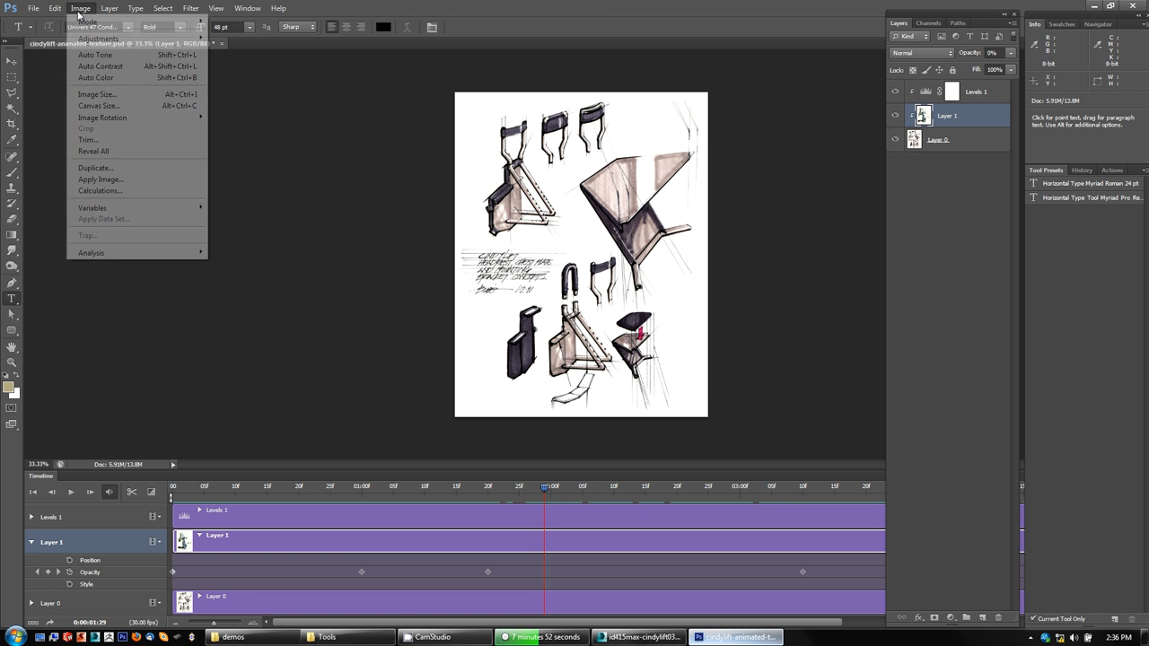
{"action": "left_click", "coordinate": [123, 94]}
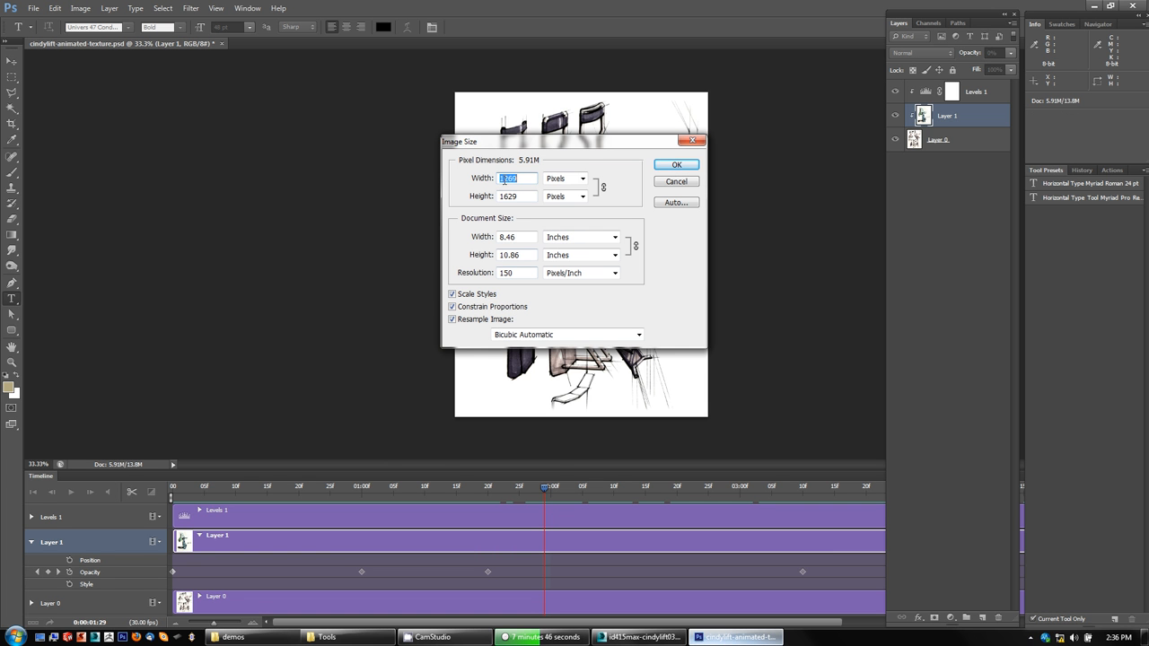
{"action": "left_click", "coordinate": [688, 187]}
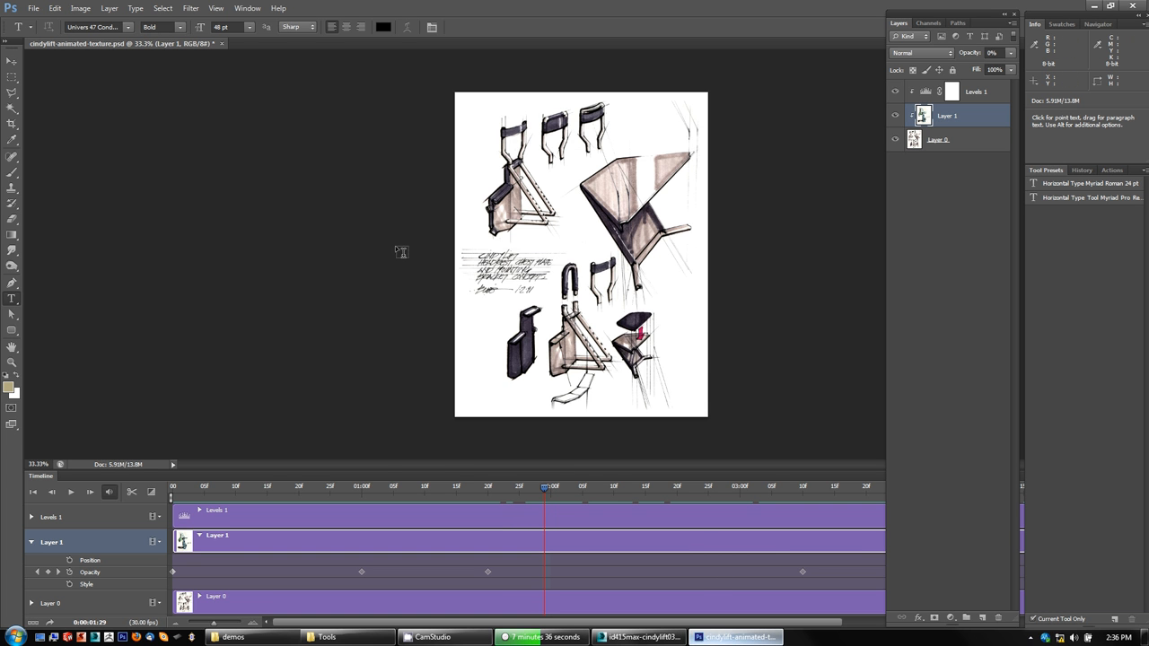
Return to the vids folder in Windows Explorer, replay cindylift-animated-texture.avi and close the player.
{"action": "left_click", "coordinate": [445, 639]}
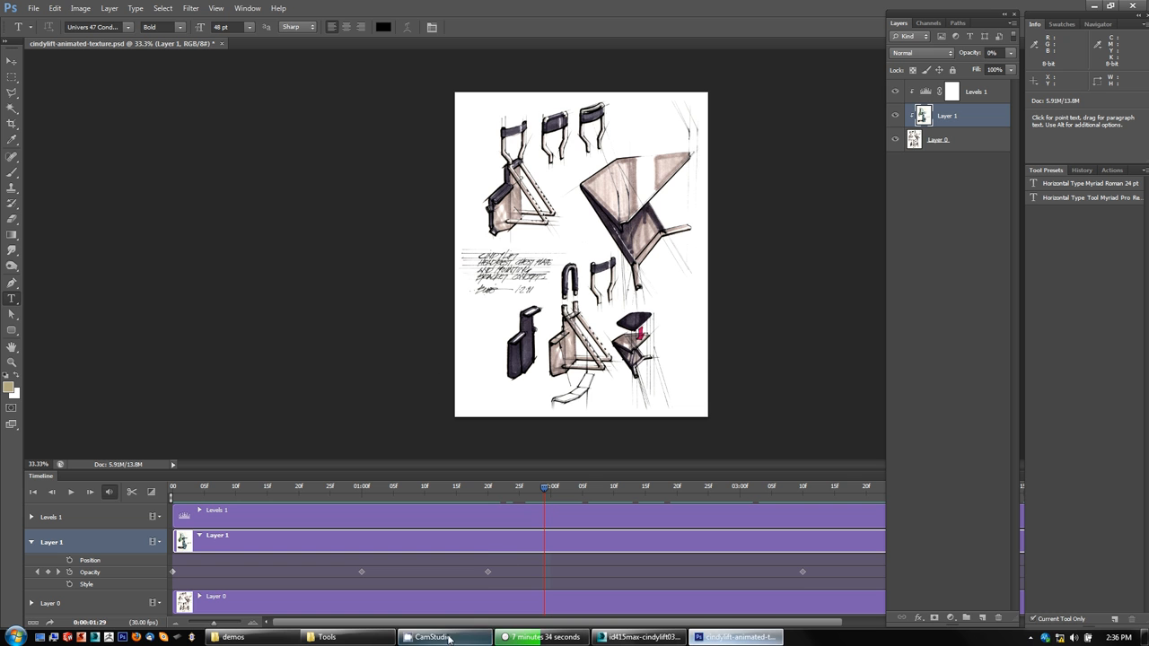
{"action": "left_click", "coordinate": [267, 639]}
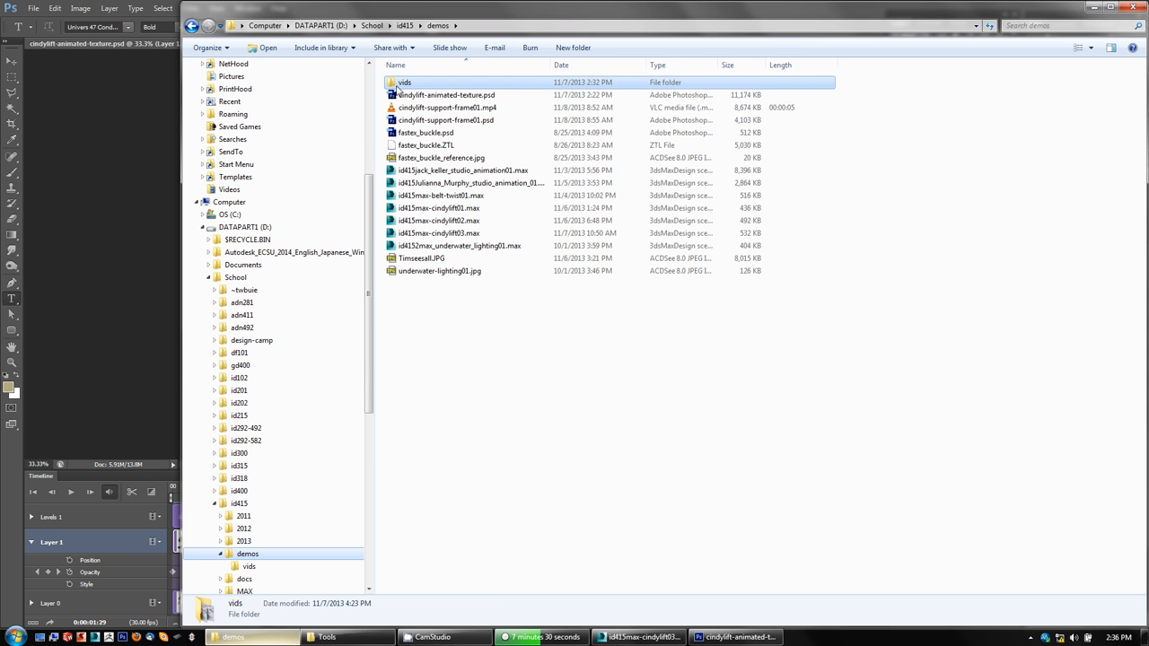
{"action": "double_click", "coordinate": [403, 83]}
{"action": "double_click", "coordinate": [407, 85]}
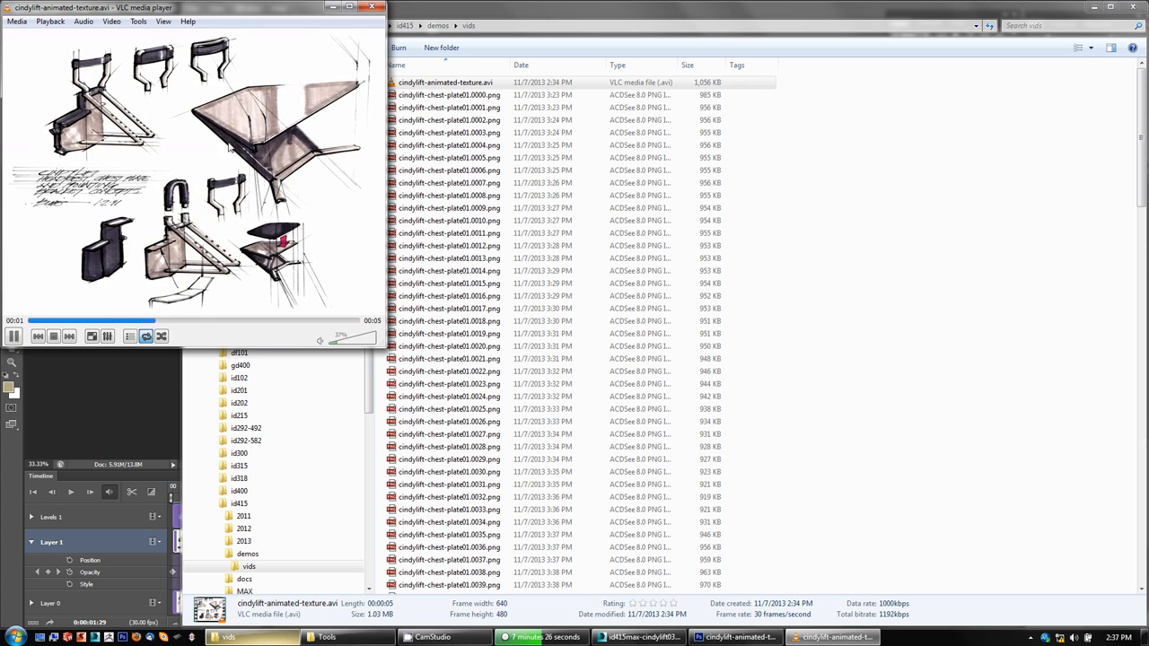
{"action": "left_click", "coordinate": [371, 8]}
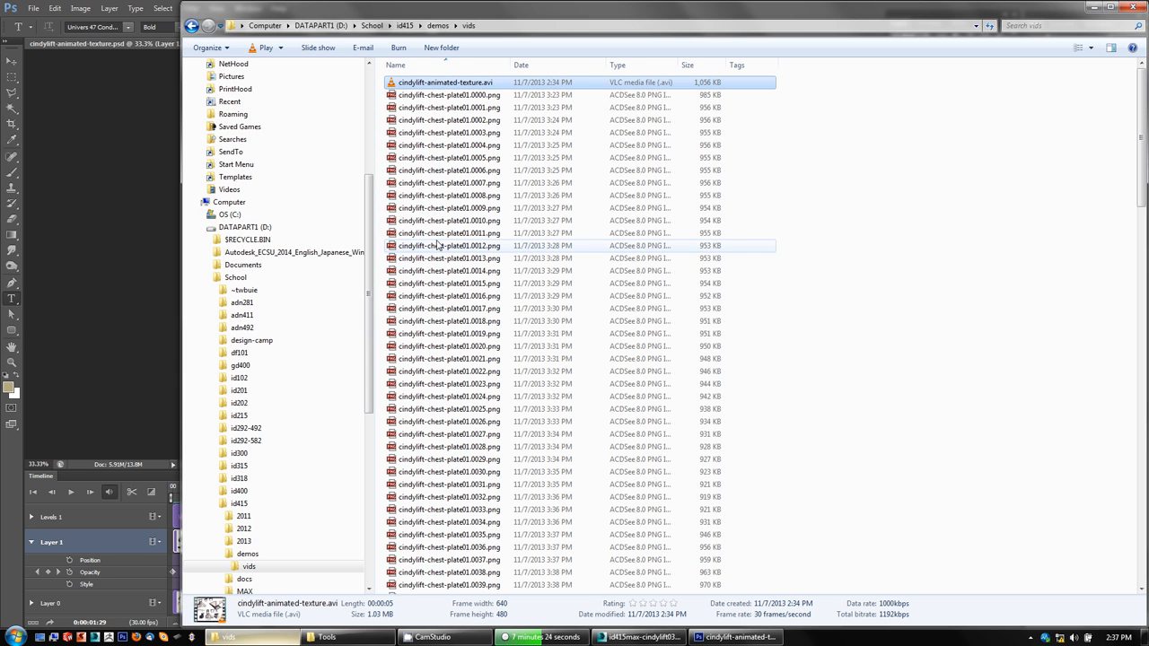
Switch back to 3ds Max, move the Slate Material Editor aside, select the ground plane and display its UVW Map modifier settings.
{"action": "left_click", "coordinate": [132, 296]}
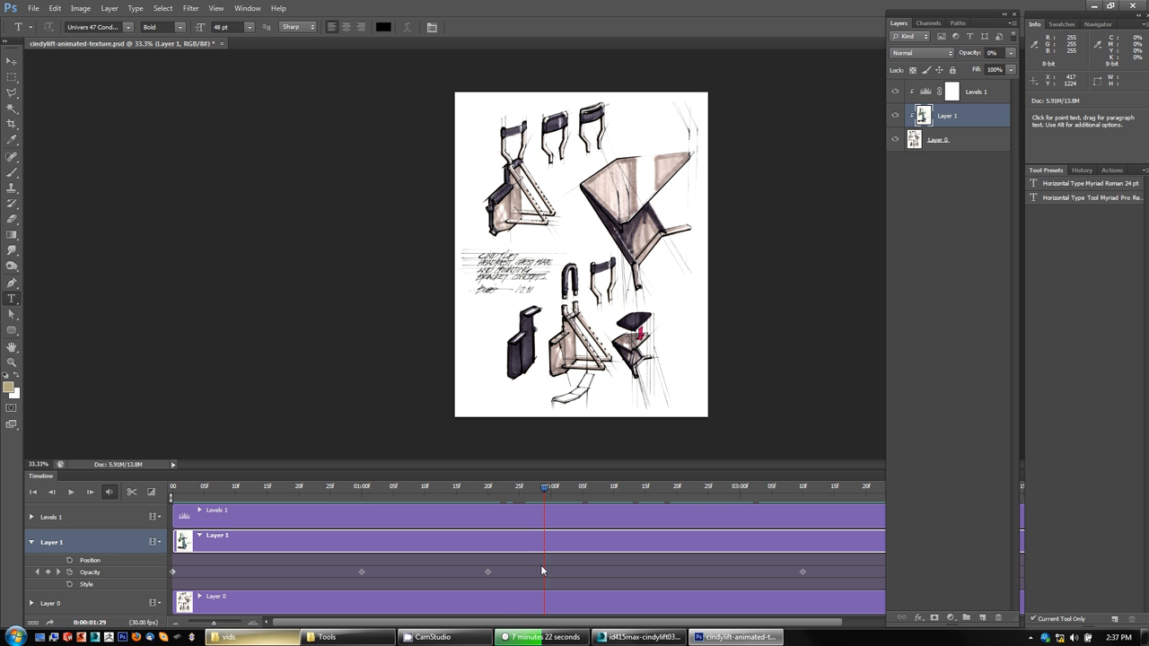
{"action": "left_click", "coordinate": [626, 639]}
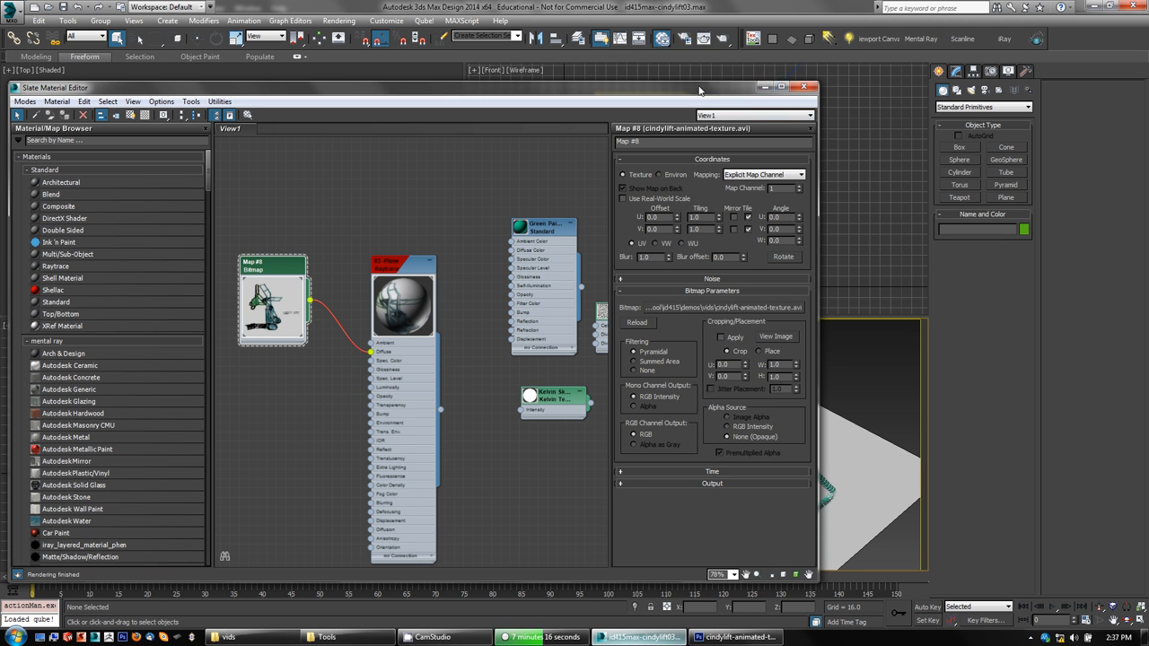
{"action": "left_click_drag", "start_coordinate": [750, 89], "coordinate": [471, 94]}
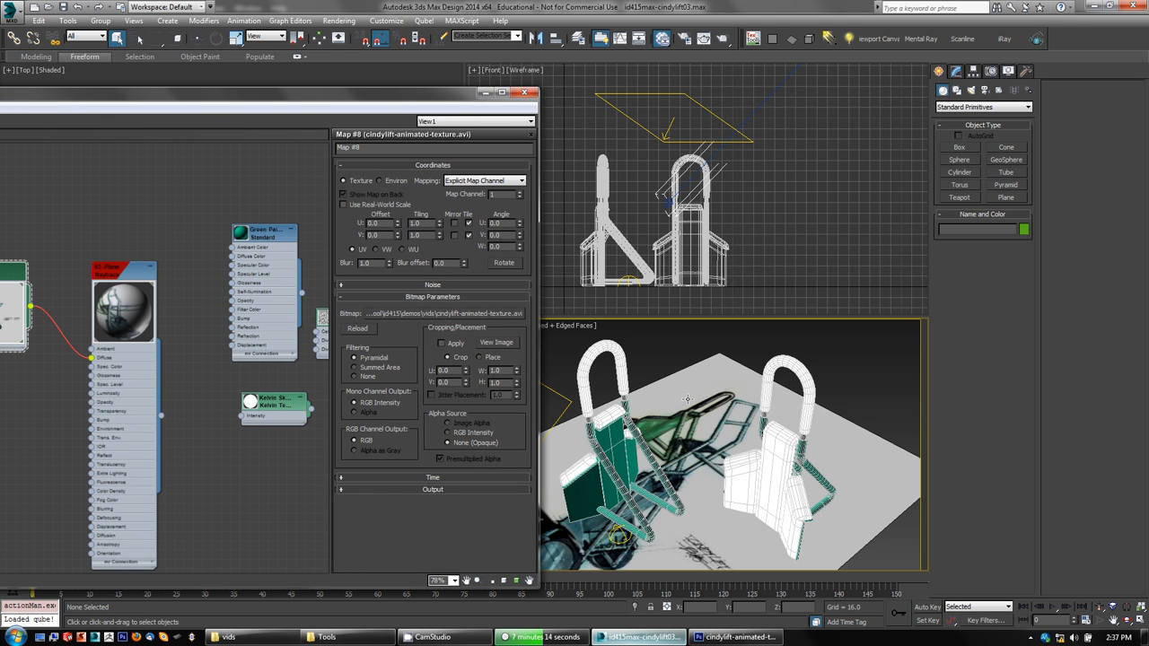
{"action": "left_click", "coordinate": [885, 488]}
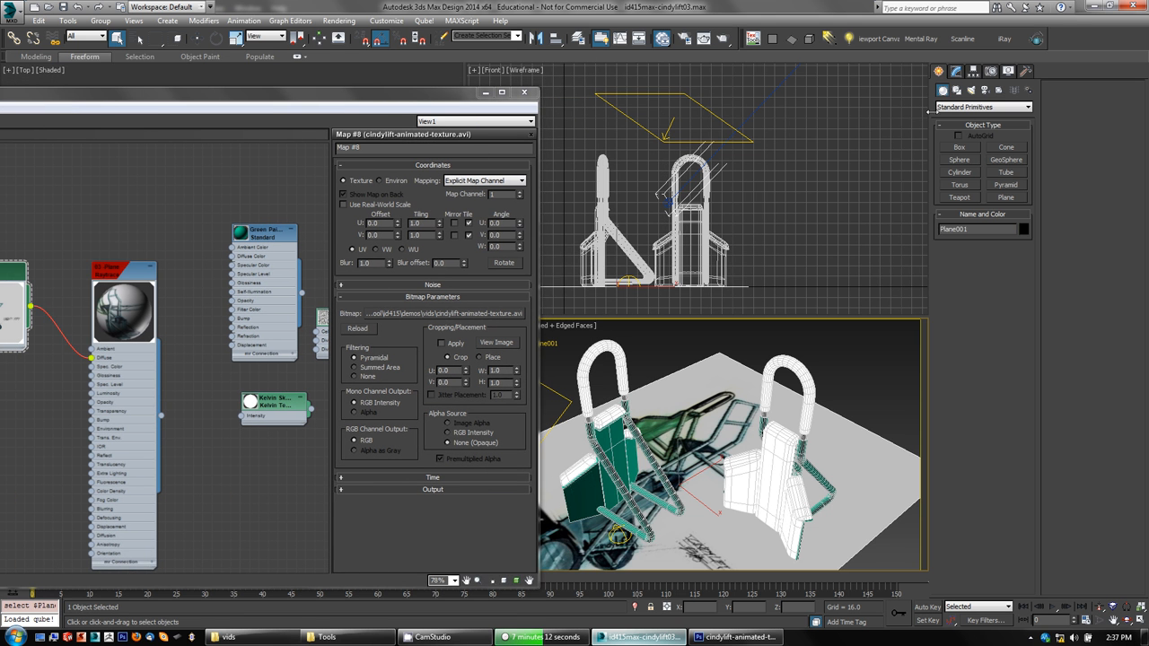
{"action": "left_click", "coordinate": [957, 71]}
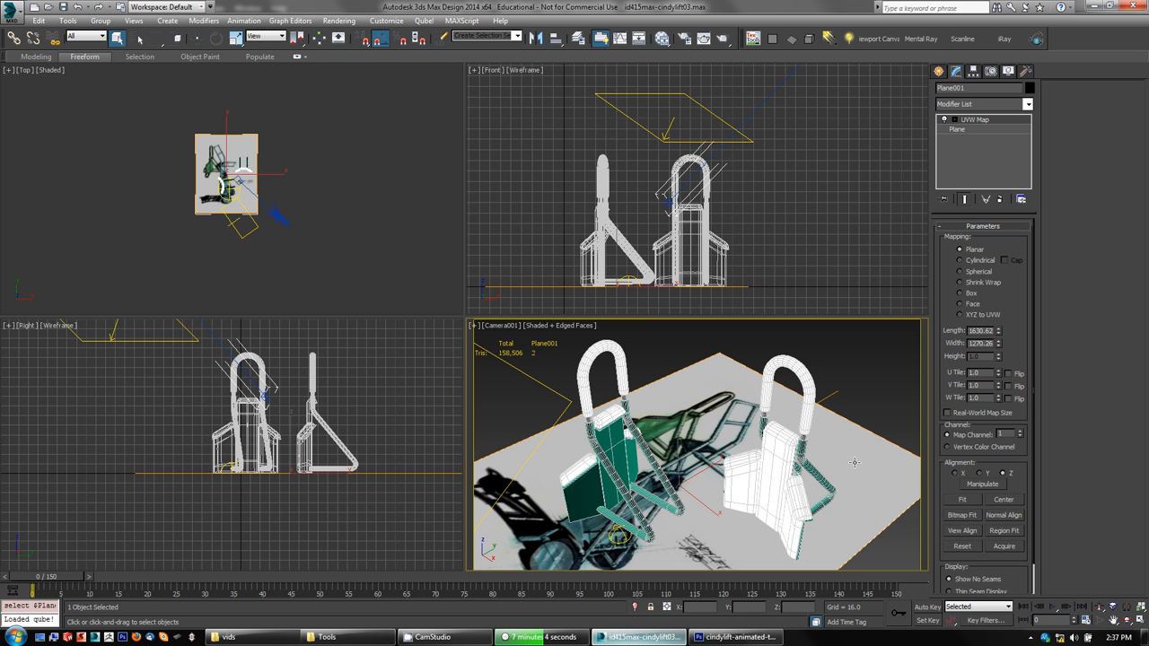
Change the camera viewport to a maximized Perspective view framing the whole textured plane, and test the time slider, returning to frame 0.
{"action": "key", "text": "p"}
{"action": "key", "text": "alt+w"}
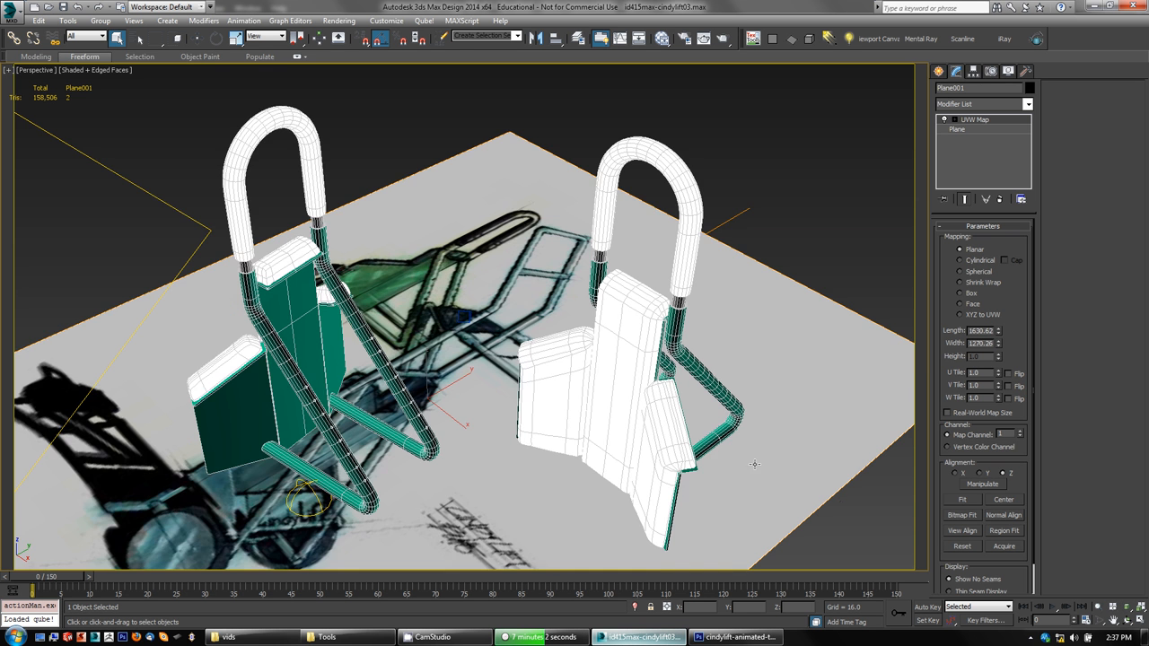
{"action": "middle_click_drag", "start_coordinate": [755, 462], "coordinate": [743, 376], "text": "alt"}
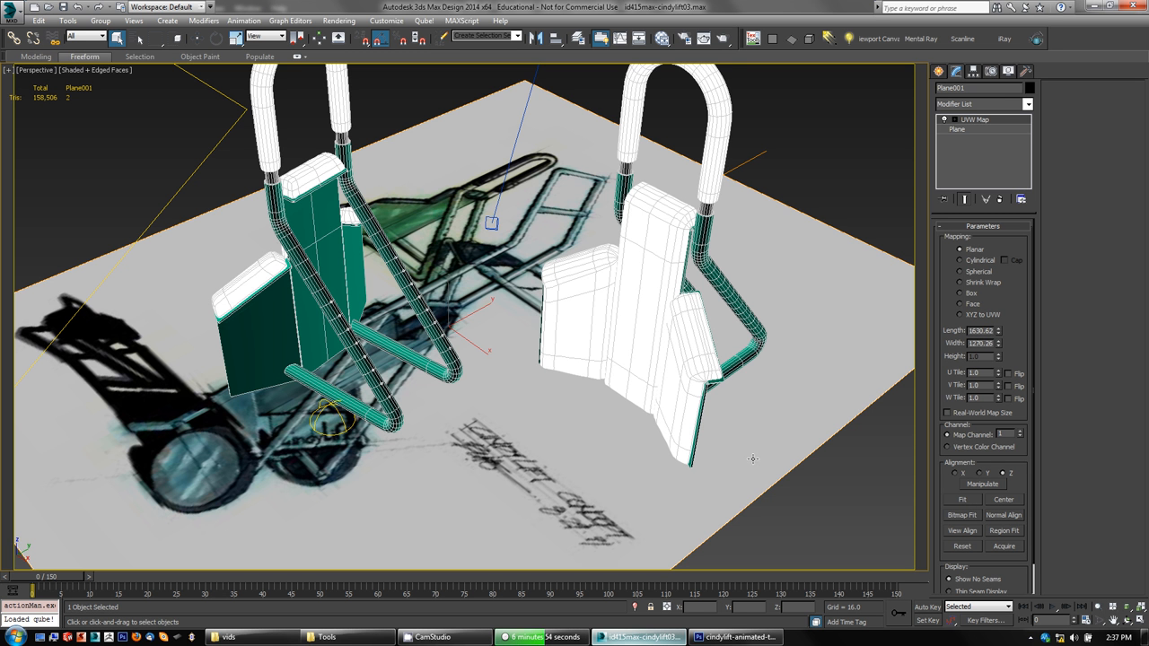
{"action": "scroll", "coordinate": [606, 404], "scroll_direction": "down", "scroll_amount": 5}
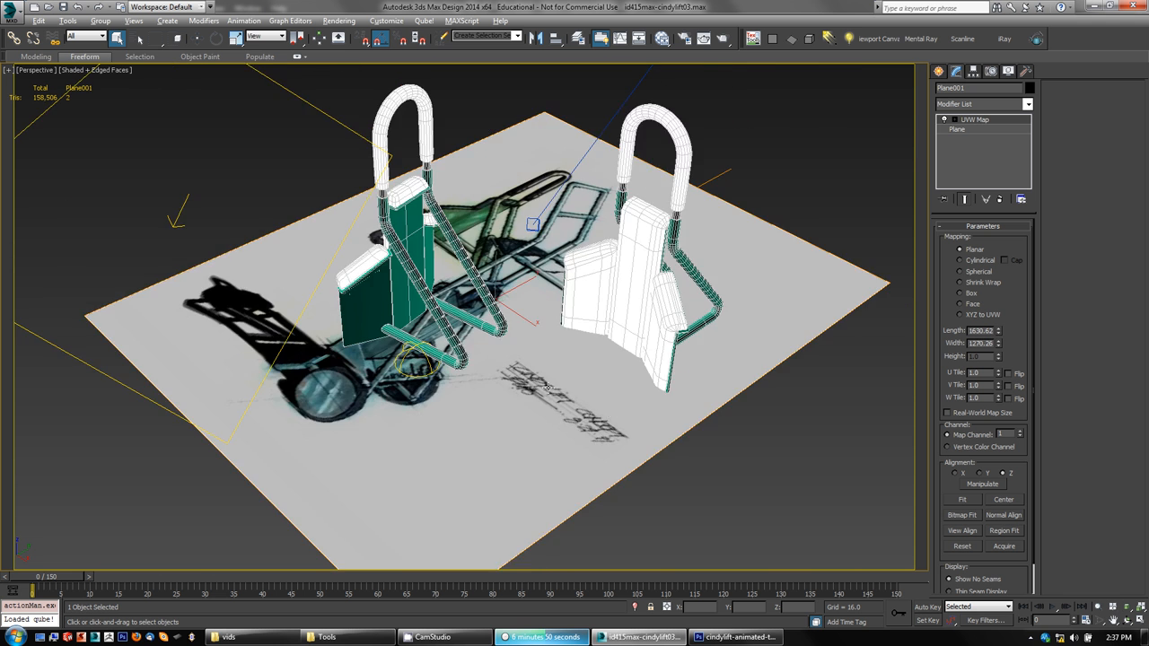
{"action": "mouse_move", "coordinate": [546, 387]}
{"action": "middle_mouse_down", "text": "alt"}
{"action": "mouse_move", "coordinate": [574, 395]}
{"action": "mouse_move", "coordinate": [539, 404]}
{"action": "mouse_move", "coordinate": [557, 419]}
{"action": "mouse_move", "coordinate": [549, 383]}
{"action": "middle_mouse_up", "text": "alt"}
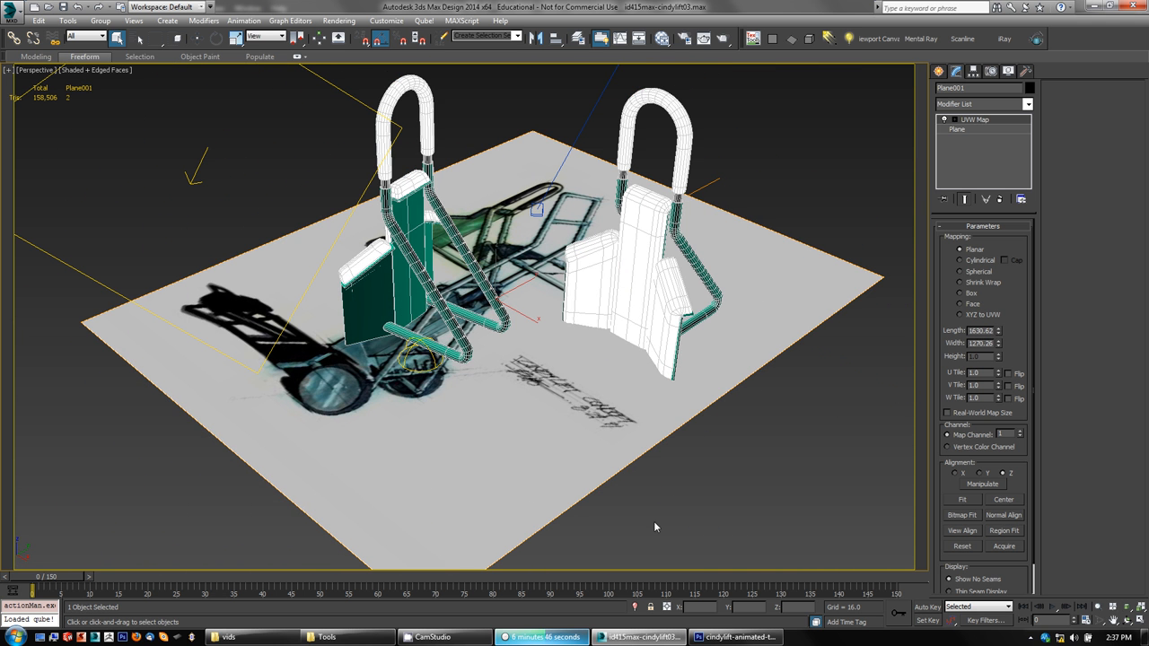
{"action": "middle_click_drag", "start_coordinate": [546, 349], "coordinate": [547, 353], "text": "alt"}
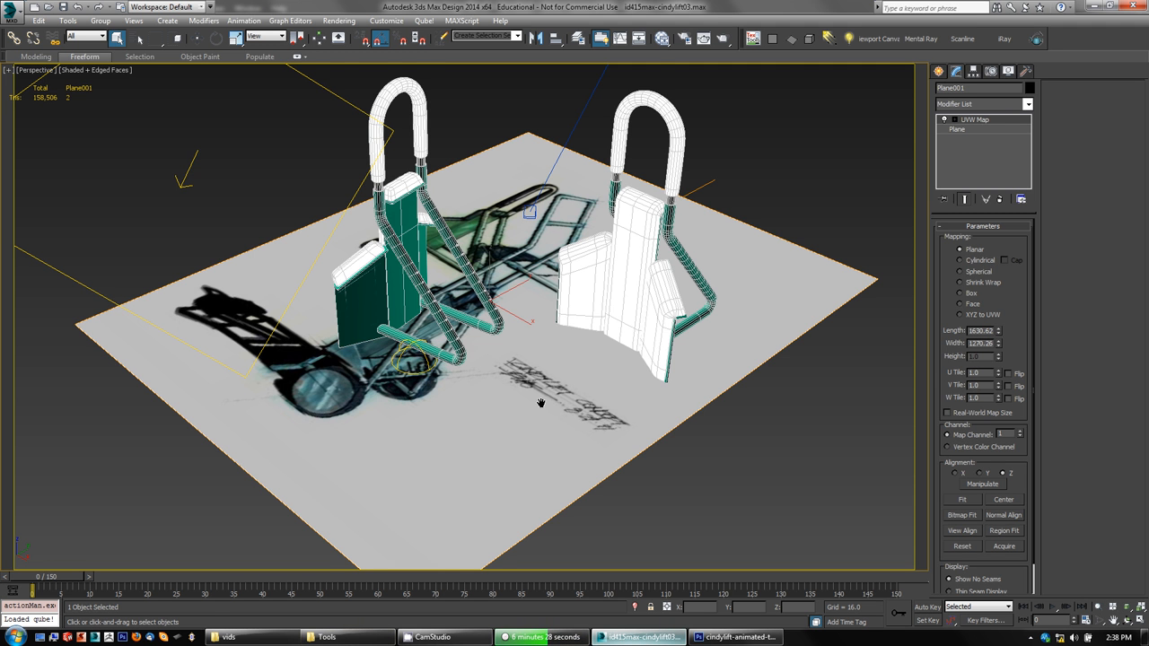
{"action": "middle_click_drag", "start_coordinate": [540, 403], "coordinate": [541, 410], "text": "alt"}
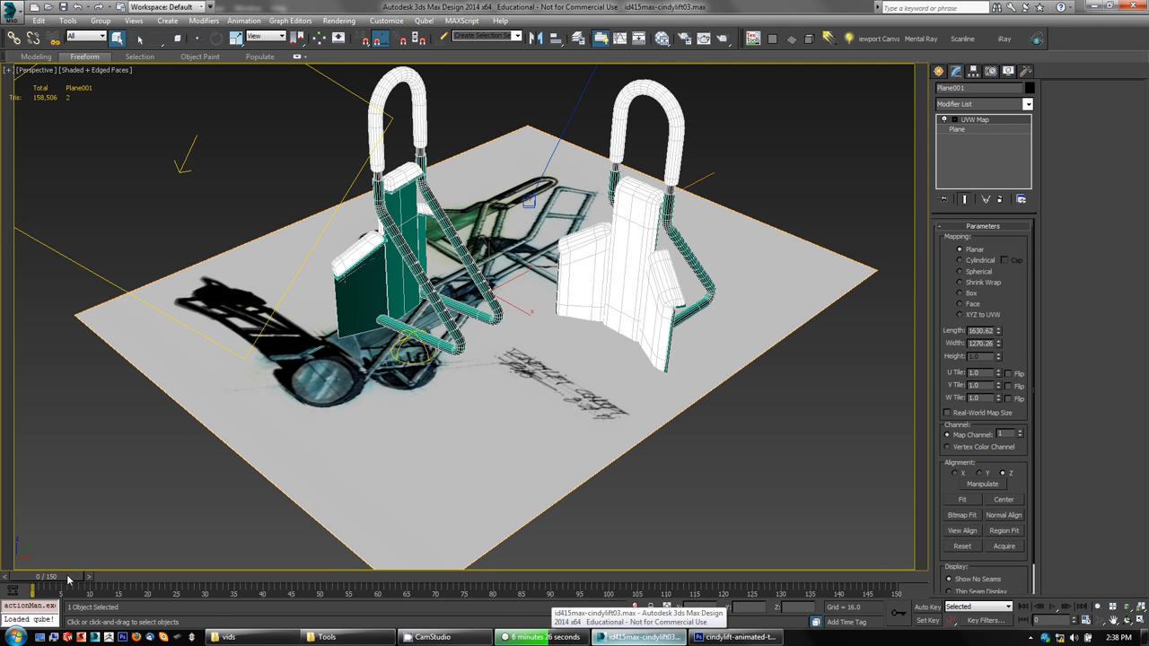
{"action": "left_click_drag", "start_coordinate": [92, 576], "coordinate": [27, 564]}
Reopen the Slate Material Editor, bring the Map #8 bitmap node into view for review and close the editor.
{"action": "key", "text": "m"}
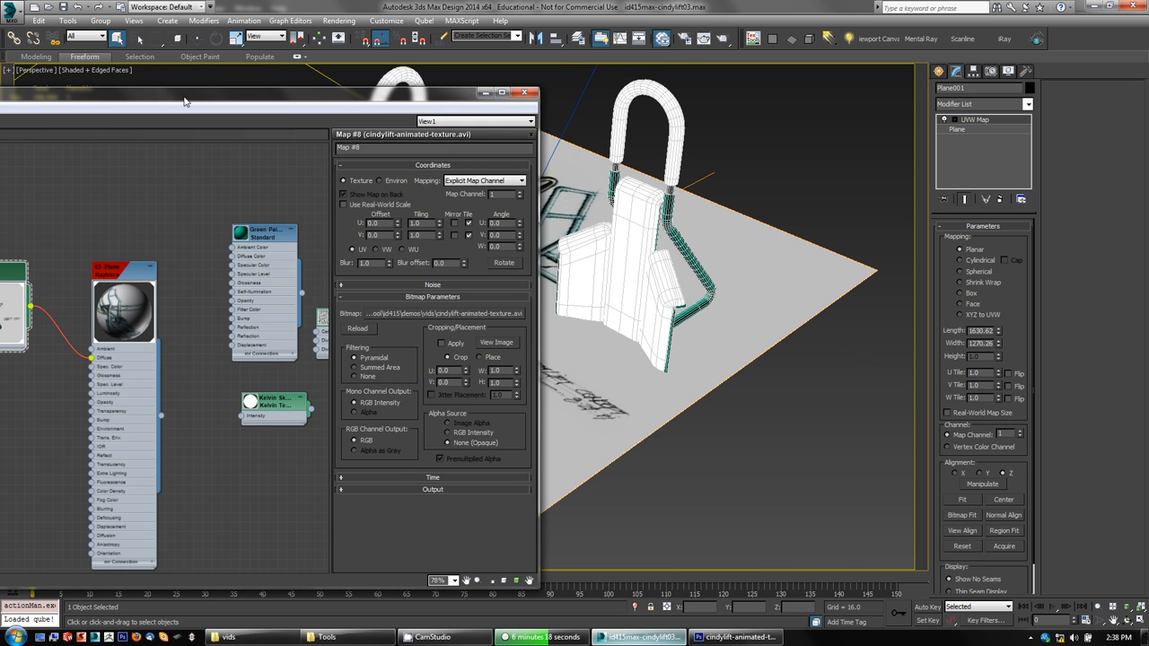
{"action": "left_click_drag", "start_coordinate": [184, 101], "coordinate": [413, 95]}
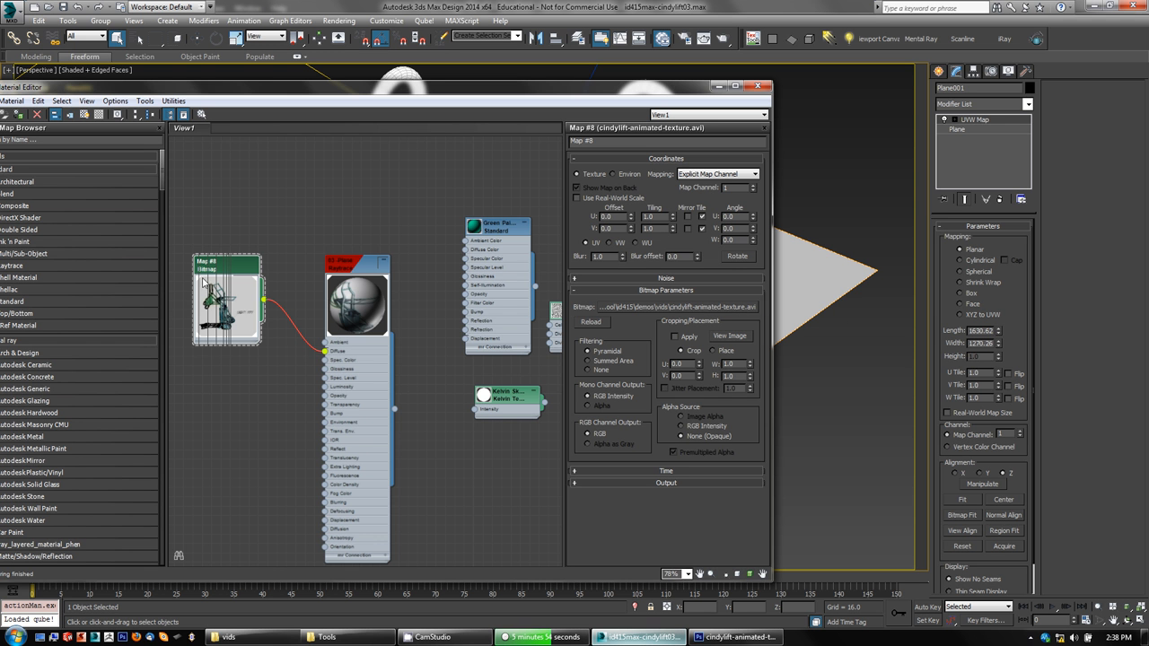
{"action": "left_click", "coordinate": [759, 85]}
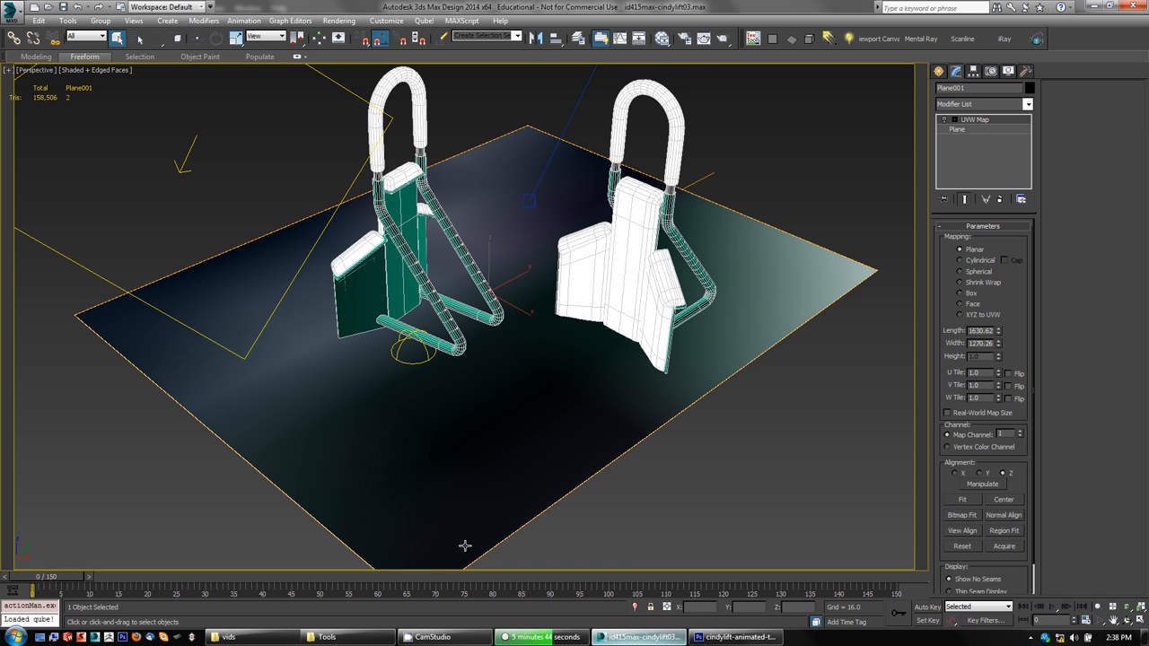
Turn the plane's UVW Map modifier back on and bring up the plane's context options.
{"action": "left_click", "coordinate": [946, 119]}
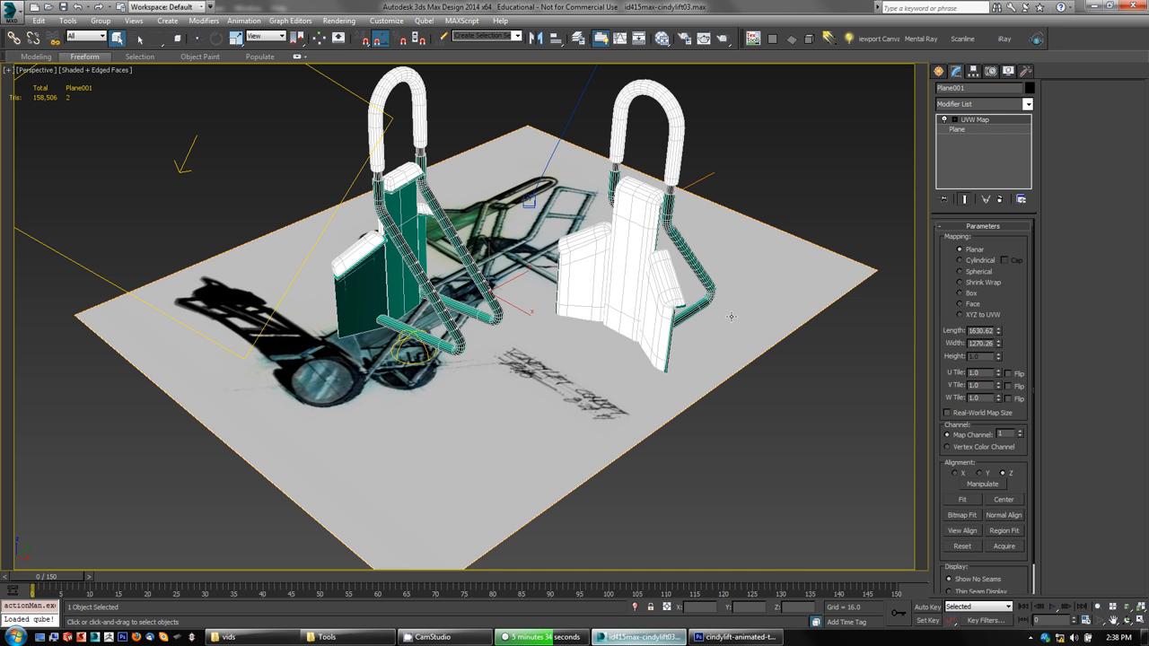
{"action": "right_click", "coordinate": [778, 289]}
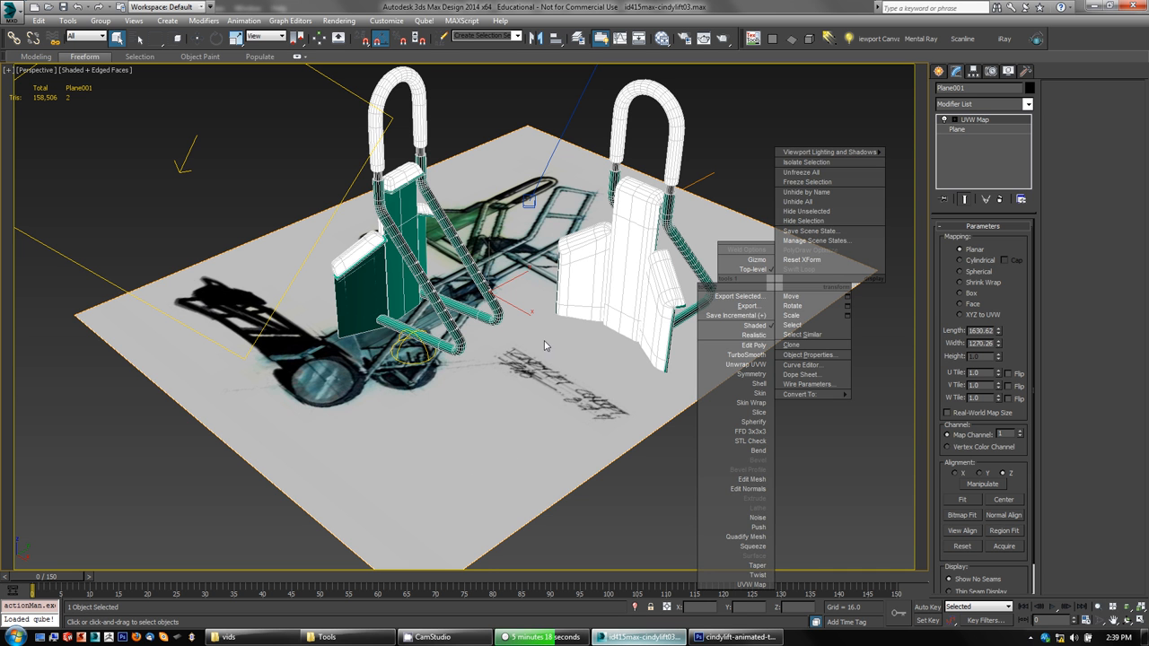
Set the render setup to a single frame without file saving, then start a test render of the Perspective view and cancel it.
{"action": "left_click", "coordinate": [653, 495]}
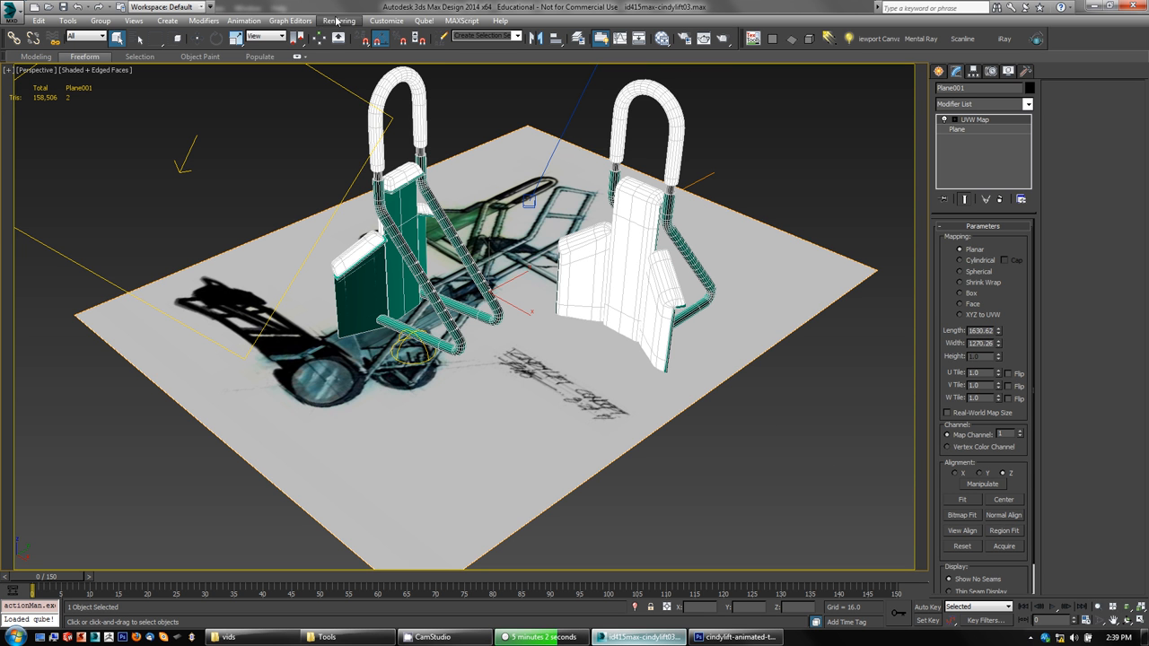
{"action": "left_click", "coordinate": [664, 39]}
{"action": "left_click", "coordinate": [186, 185]}
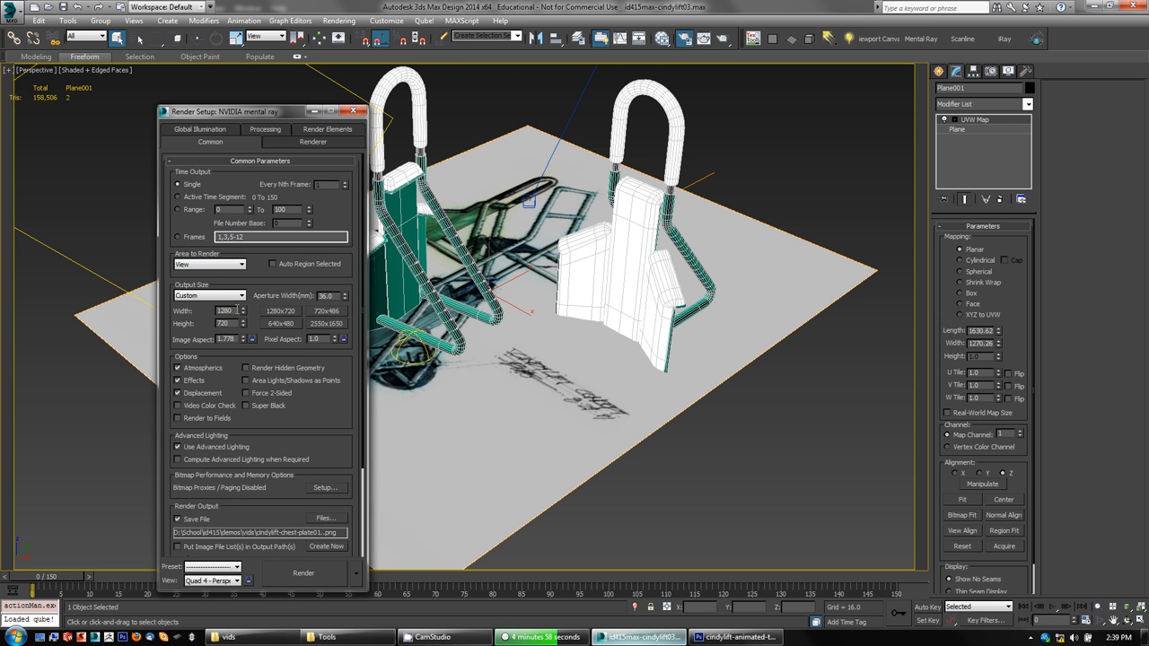
{"action": "left_click", "coordinate": [197, 520]}
{"action": "left_click", "coordinate": [322, 576]}
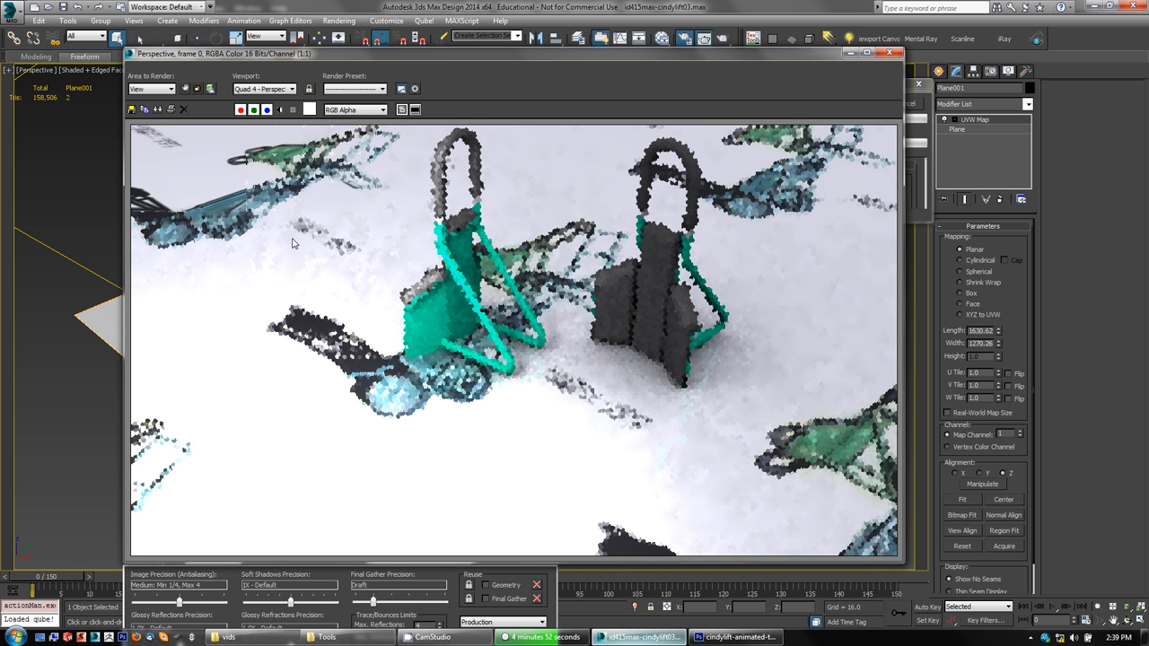
{"action": "left_click", "coordinate": [889, 52]}
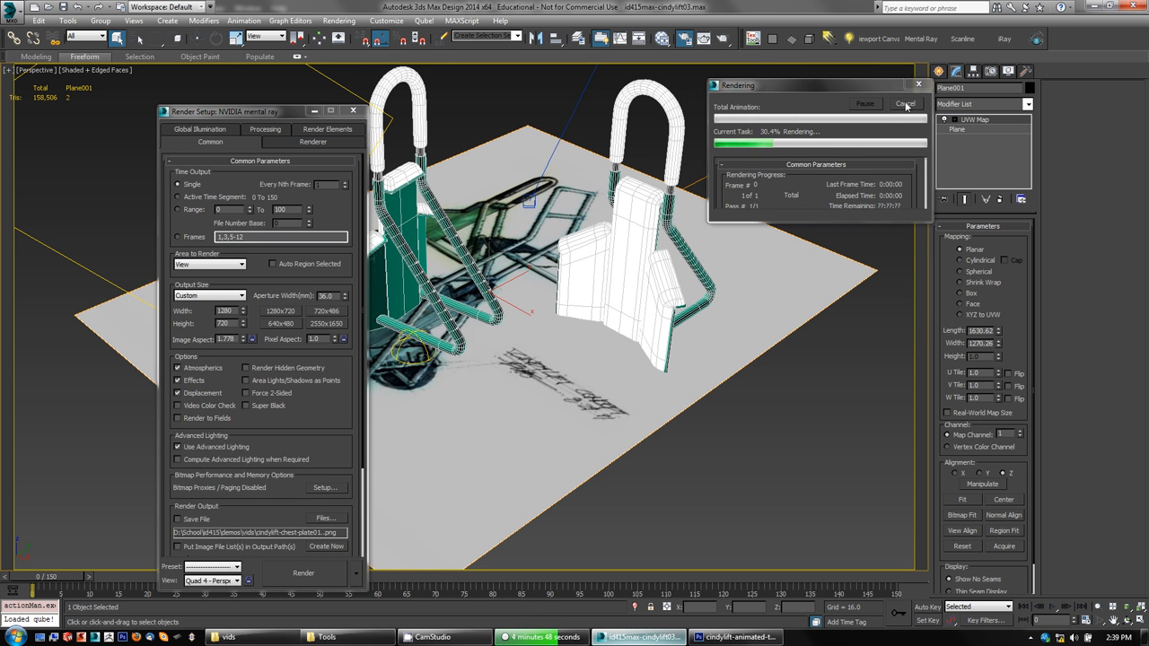
{"action": "left_click", "coordinate": [905, 105]}
{"action": "left_click", "coordinate": [917, 85]}
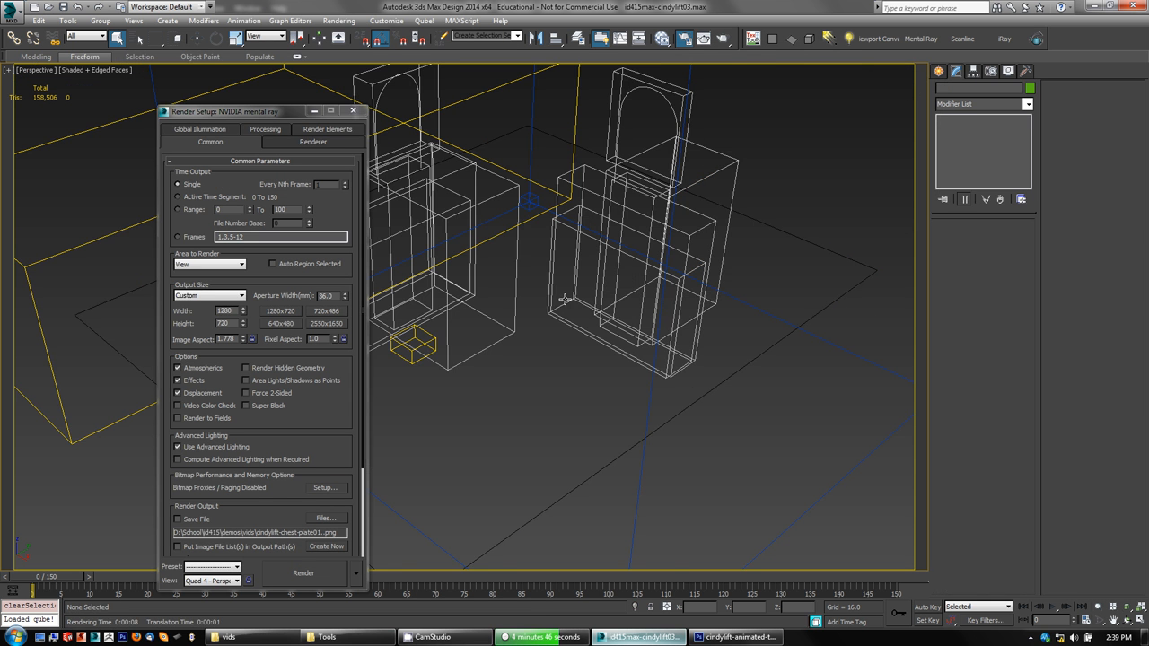
Try a render Scale multiplier of 1.0 on the ground plane in a Perspective test render, then undo the change.
{"action": "left_click", "coordinate": [798, 310]}
{"action": "left_click", "coordinate": [799, 310]}
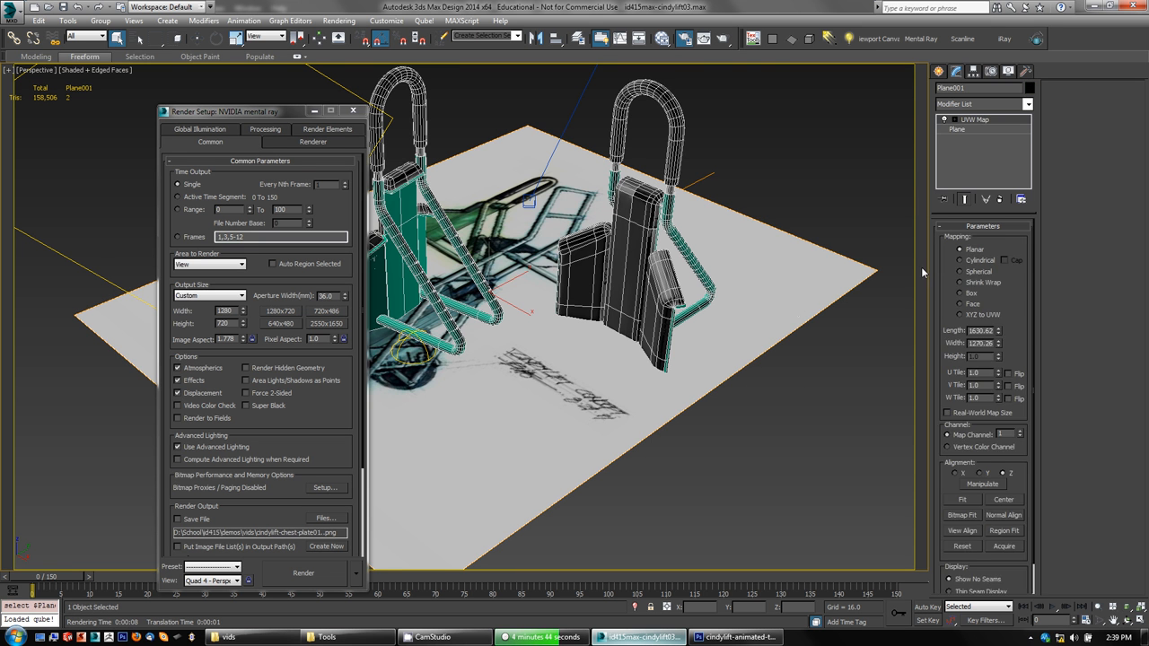
{"action": "left_click", "coordinate": [961, 130]}
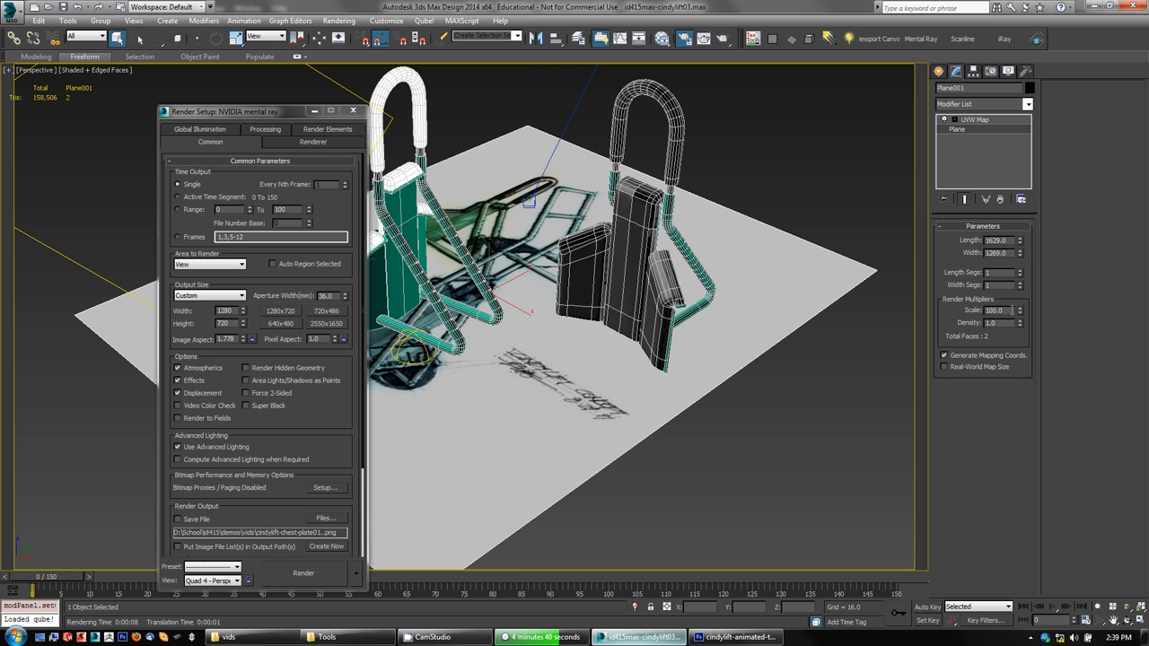
{"action": "right_click", "coordinate": [1021, 313]}
{"action": "left_click", "coordinate": [724, 40]}
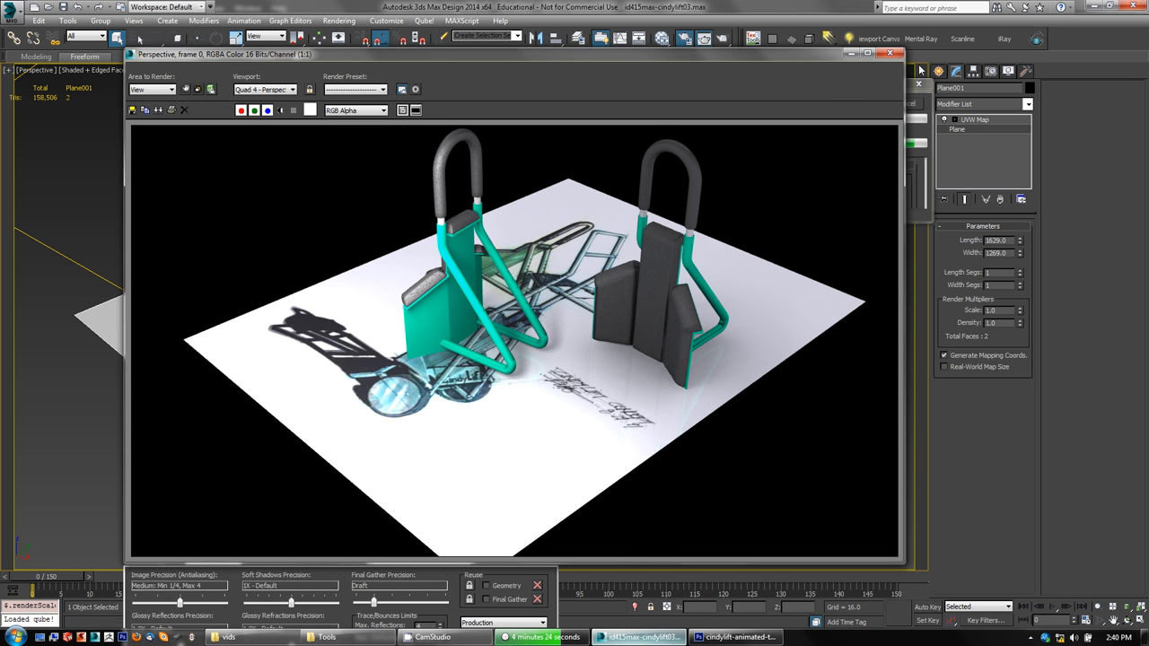
{"action": "left_click", "coordinate": [890, 54]}
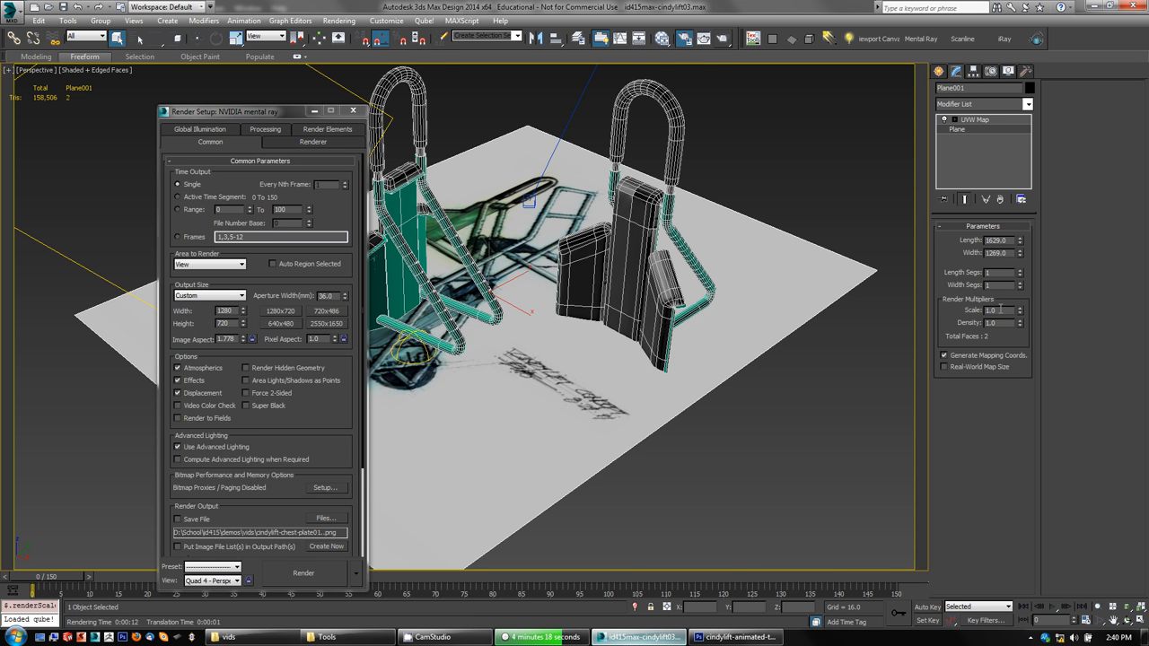
{"action": "key", "text": "ctrl+z"}
{"action": "left_click", "coordinate": [440, 638]}
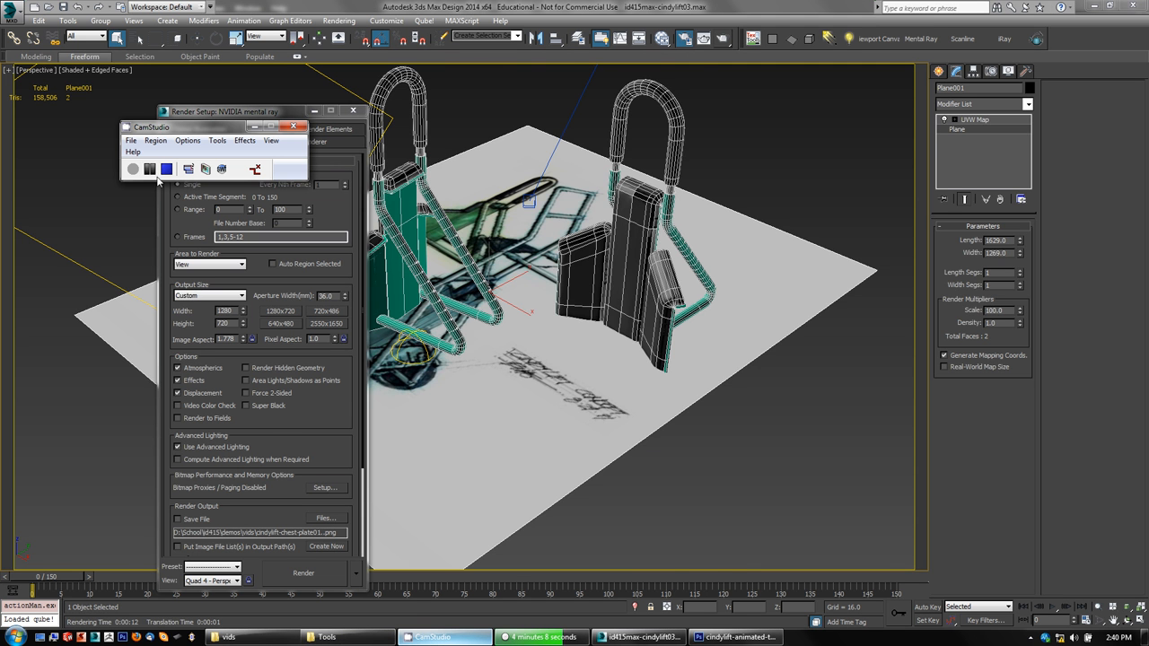
{"action": "left_click", "coordinate": [149, 169]}
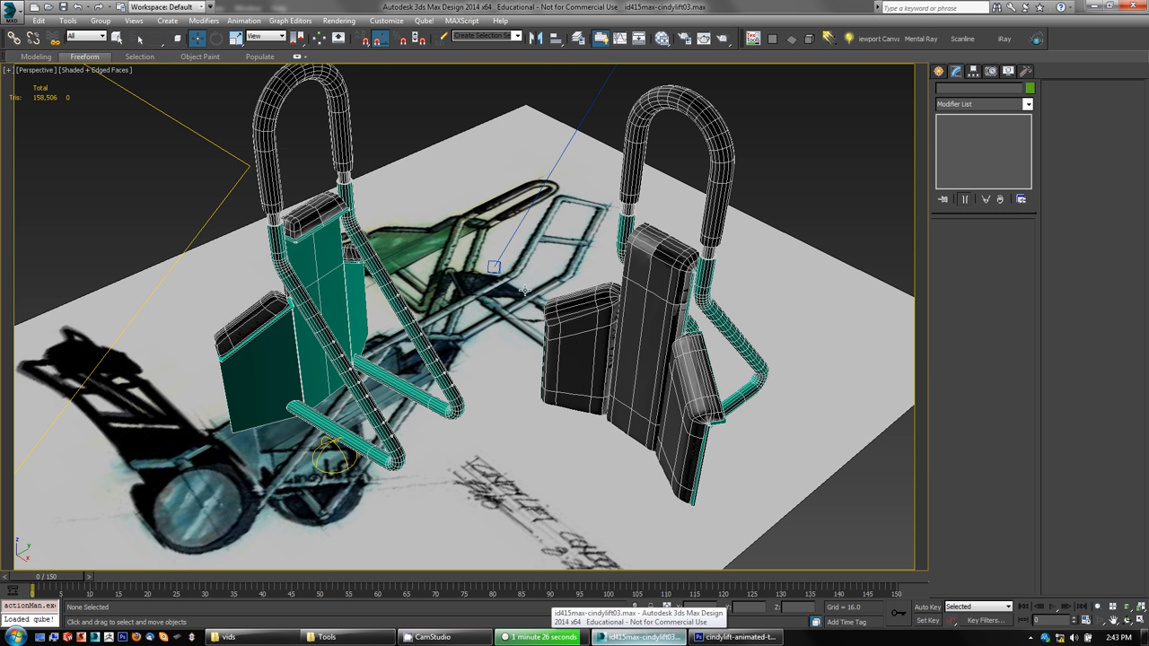
Select the ground plane, turn off U and V tiling on its Map #8 bitmap, and test-render the Perspective view.
{"action": "middle_click_drag", "start_coordinate": [457, 381], "coordinate": [495, 359], "text": "alt"}
{"action": "scroll", "coordinate": [514, 354], "scroll_direction": "down", "scroll_amount": 2}
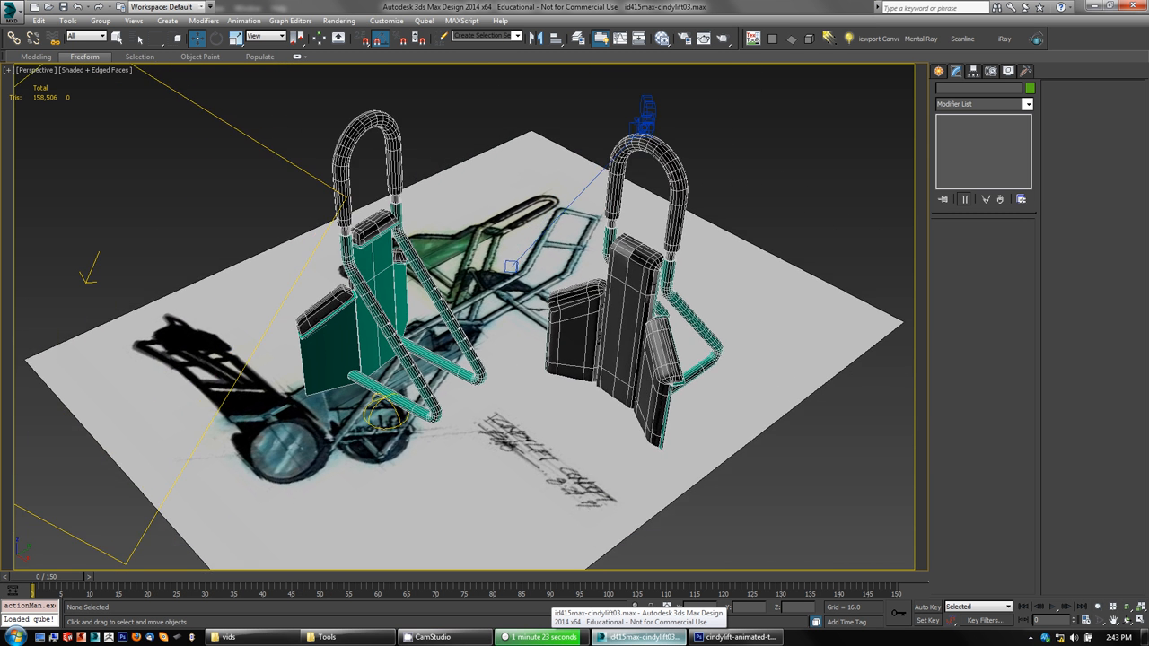
{"action": "middle_click_drag", "start_coordinate": [493, 426], "coordinate": [524, 384]}
{"action": "left_click", "coordinate": [556, 424]}
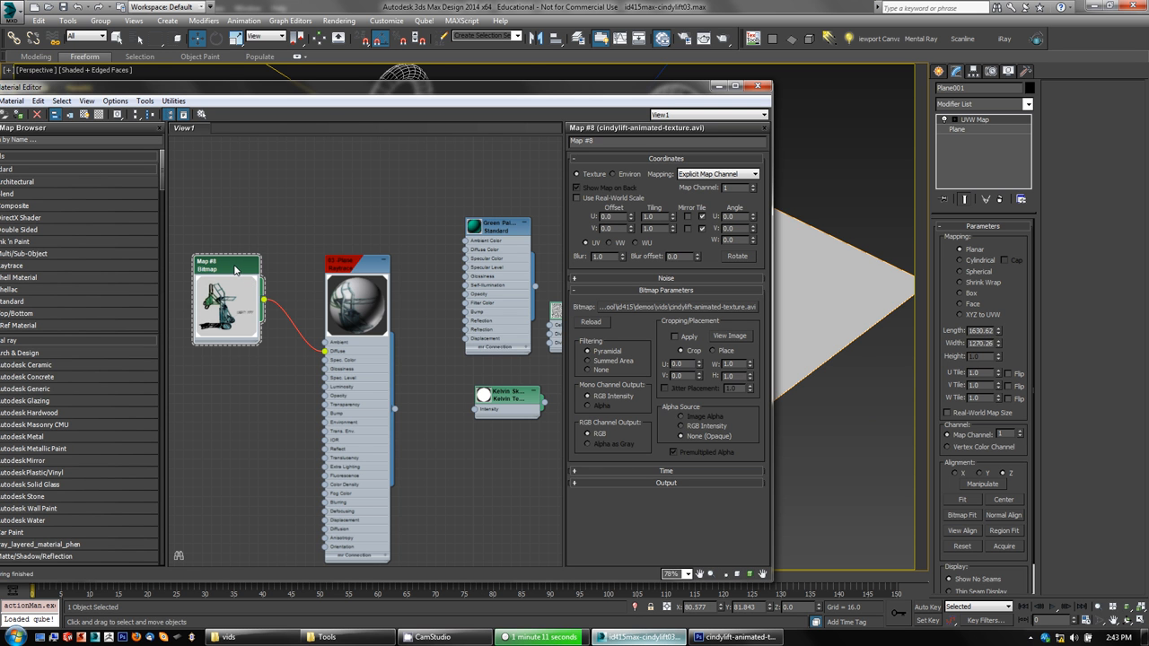
{"action": "left_click", "coordinate": [702, 228]}
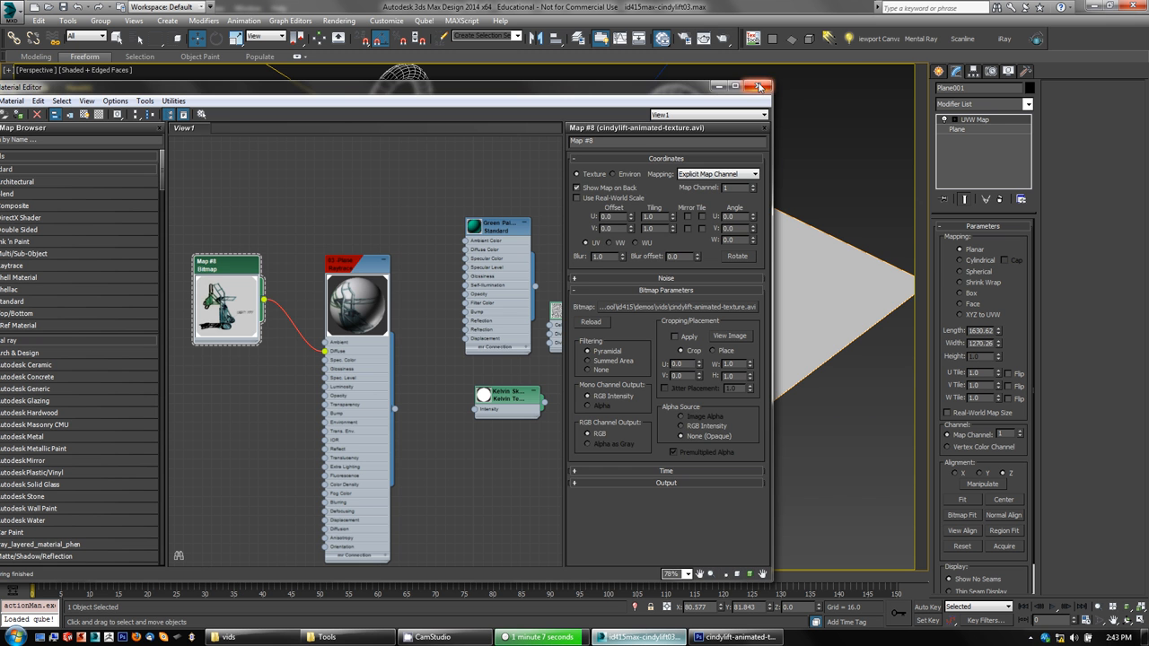
{"action": "left_click", "coordinate": [726, 39]}
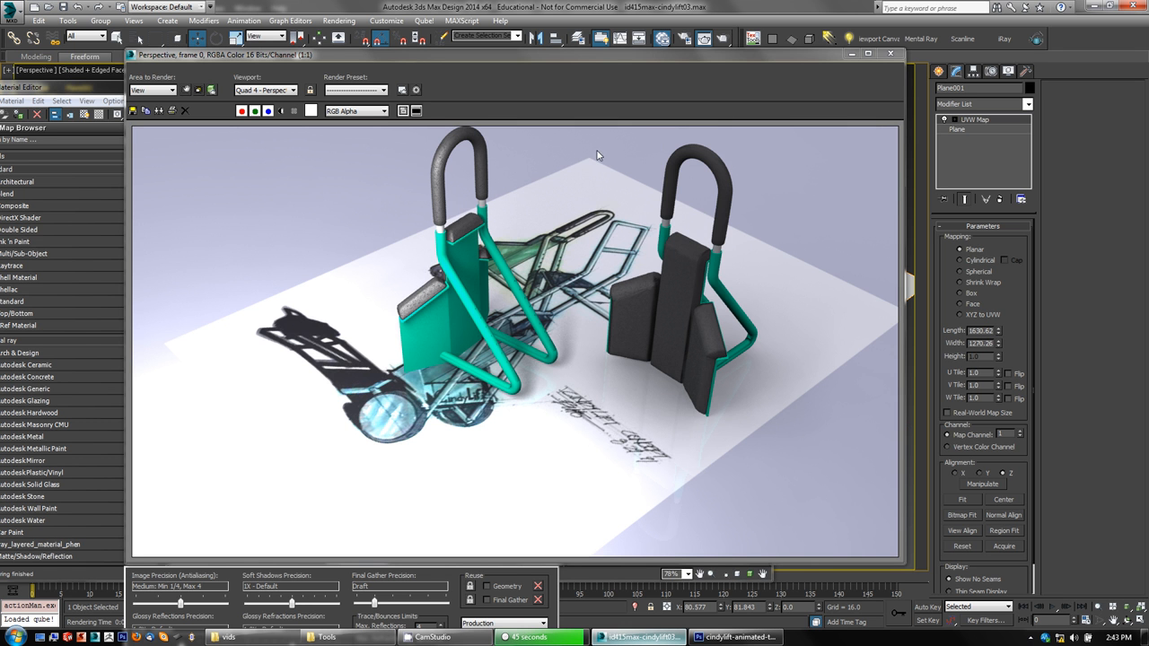
{"action": "left_click", "coordinate": [890, 54]}
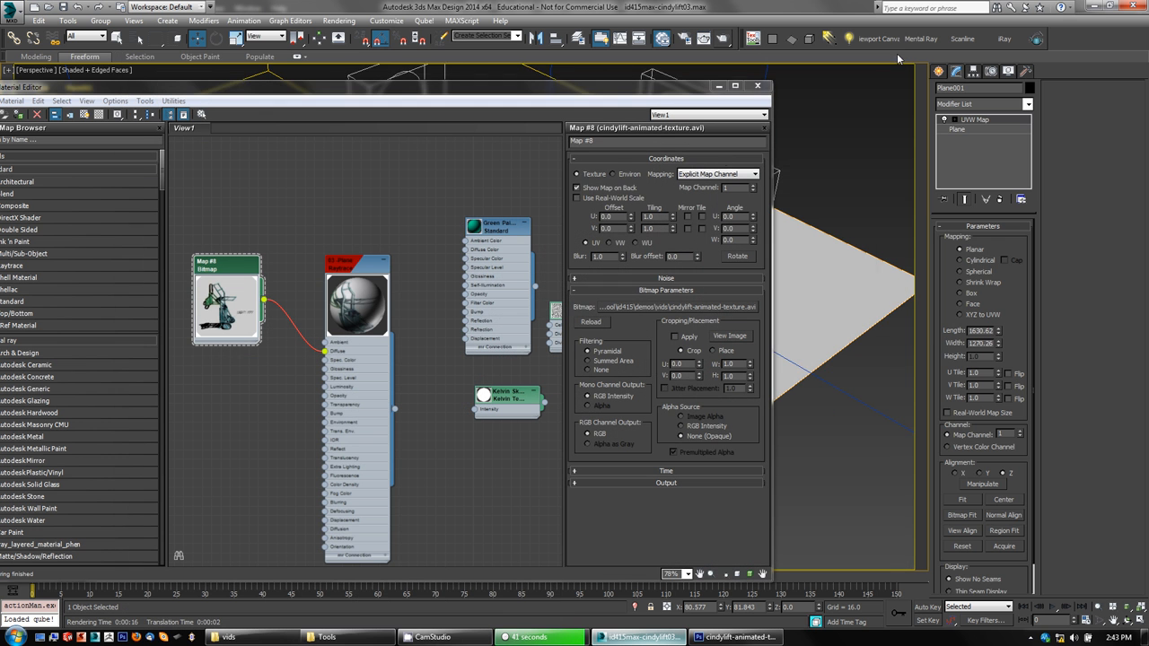
Turn U and V tiling on for the Map #8 bitmap, start and cancel a test render, and close the Slate Material Editor.
{"action": "left_click", "coordinate": [701, 218]}
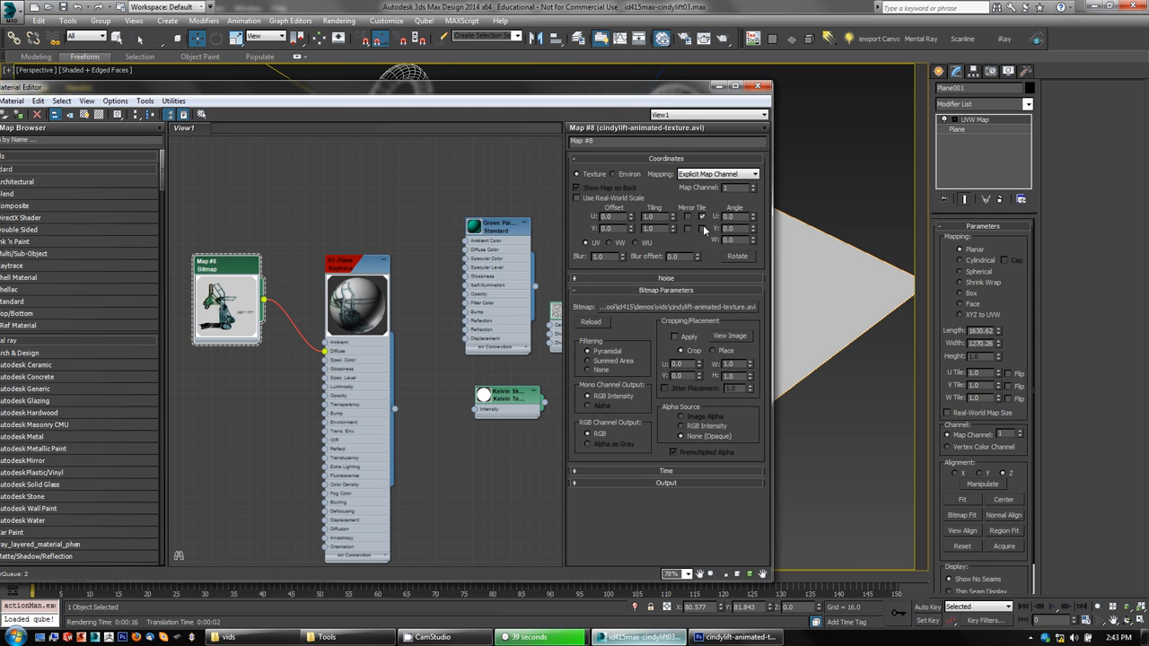
{"action": "left_click", "coordinate": [704, 38]}
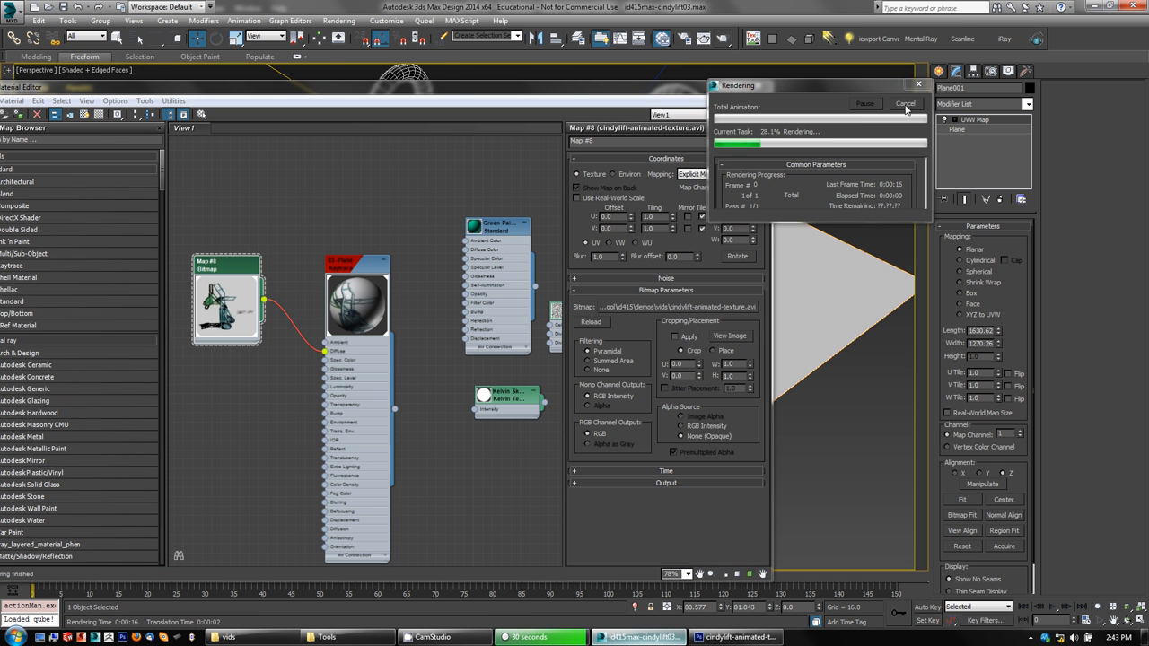
{"action": "left_click", "coordinate": [906, 105]}
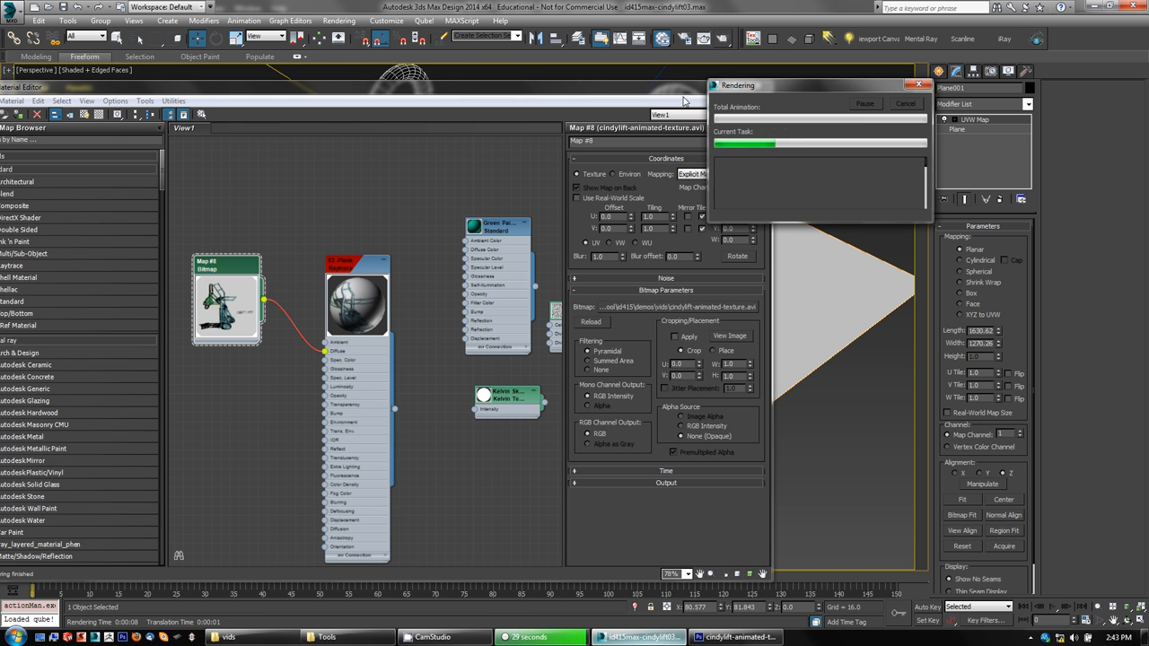
{"action": "left_click", "coordinate": [758, 86]}
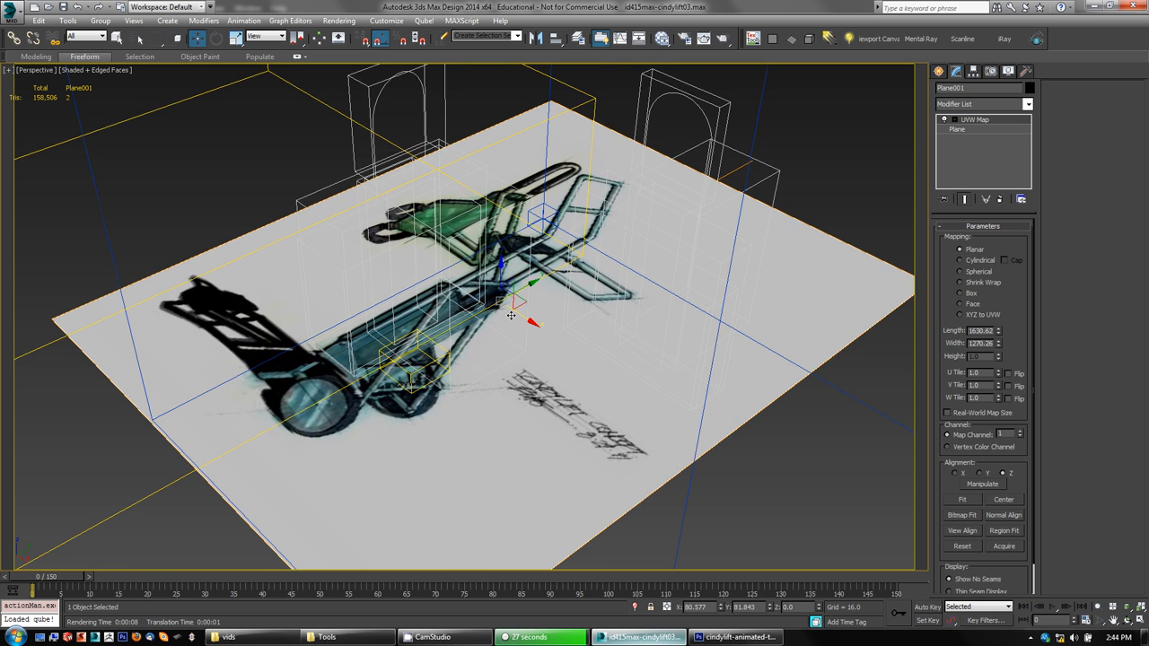
Switch the viewport to the Camera001 view, start a test render through the camera and cancel it.
{"action": "key", "text": "c"}
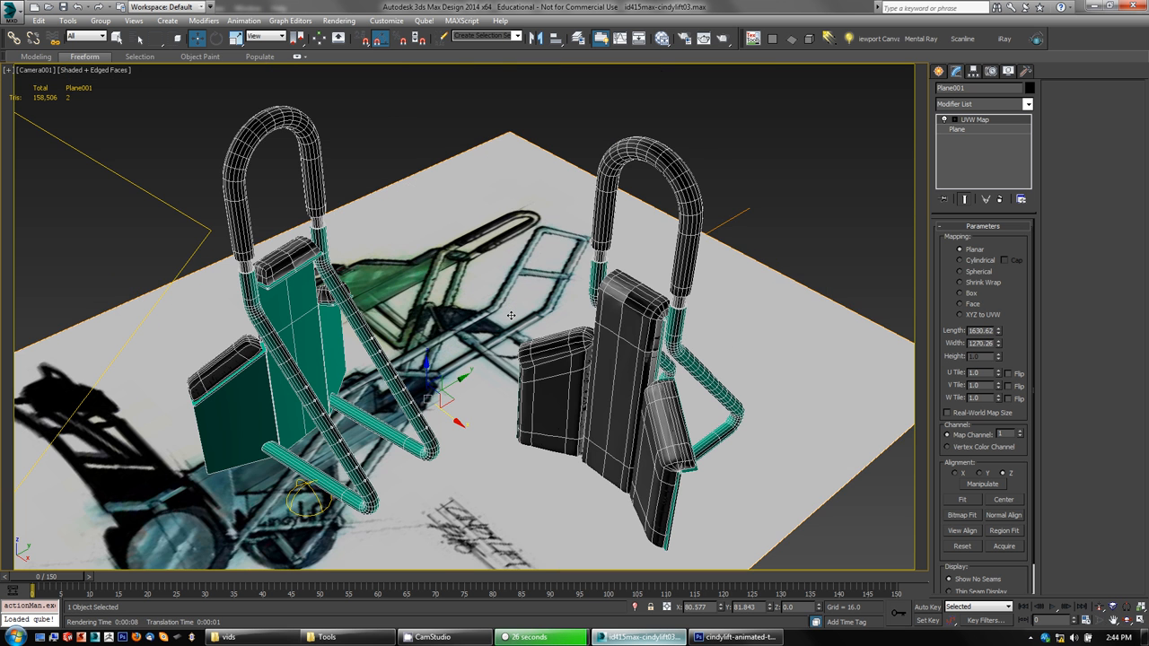
{"action": "left_click", "coordinate": [724, 40]}
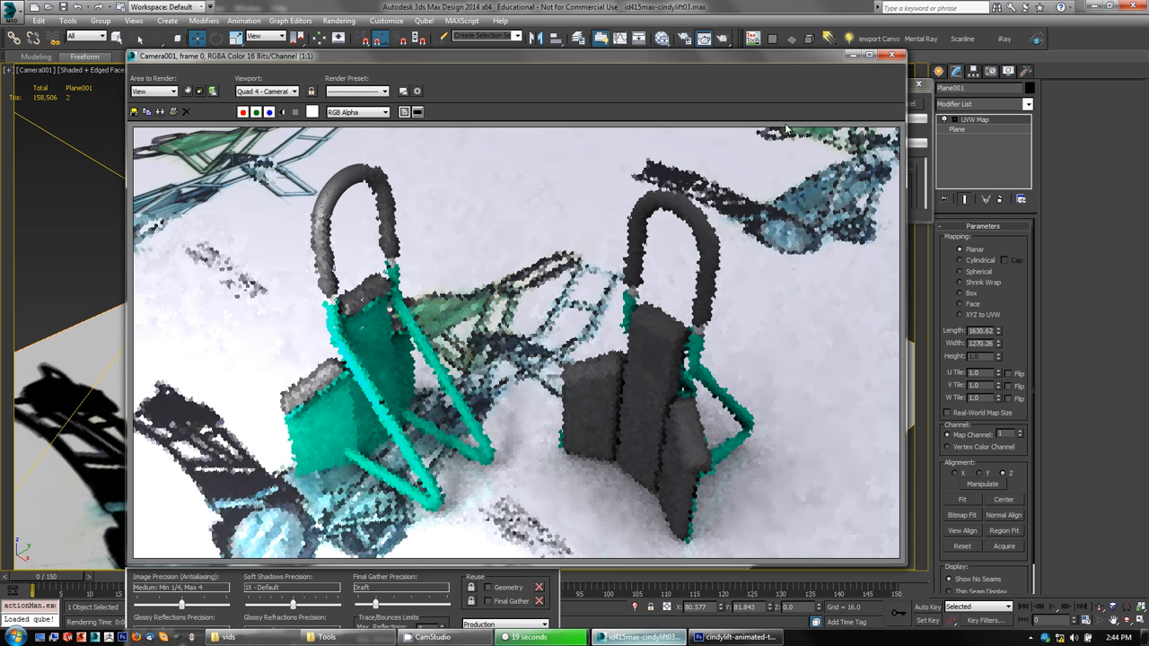
{"action": "left_click", "coordinate": [892, 55]}
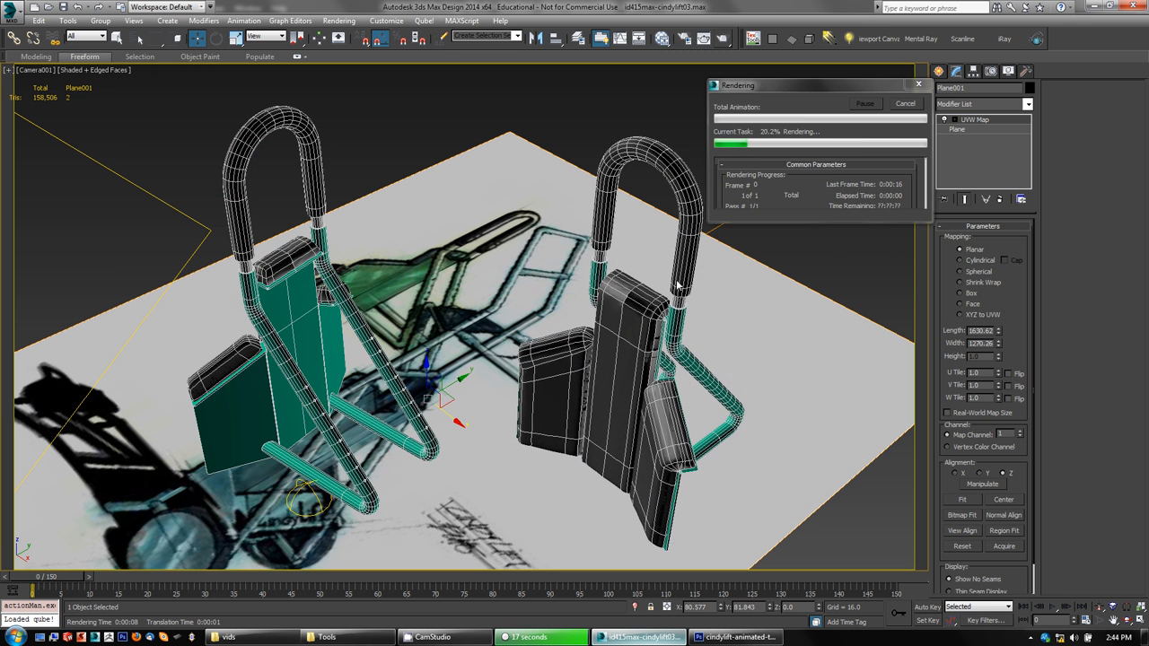
{"action": "left_click", "coordinate": [909, 105]}
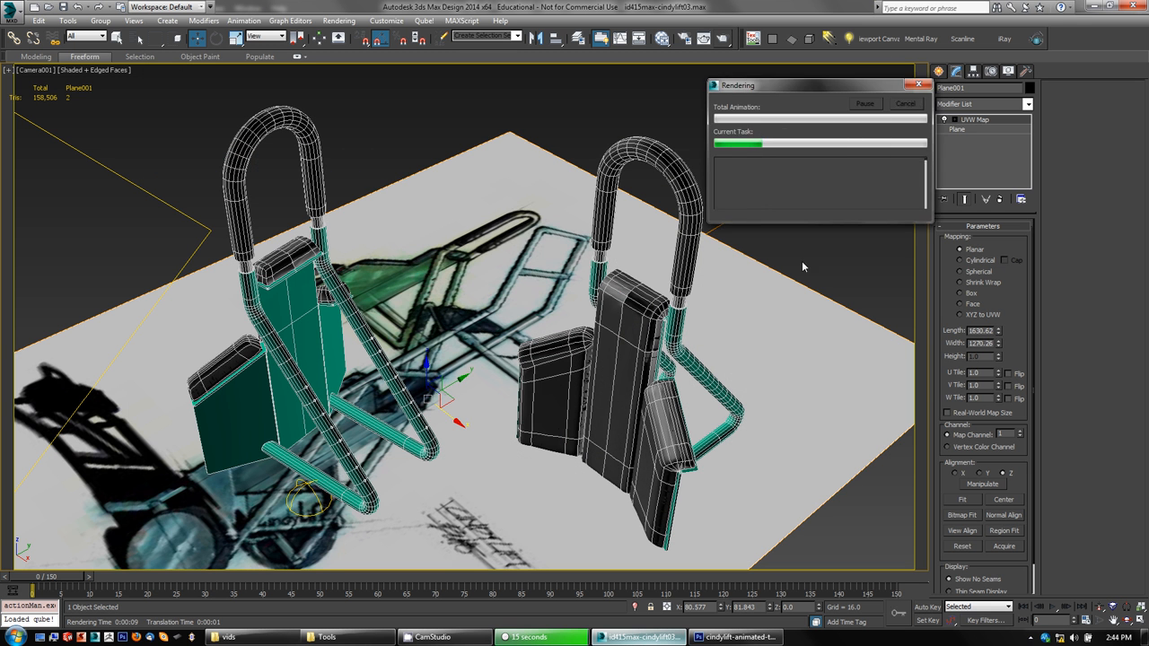